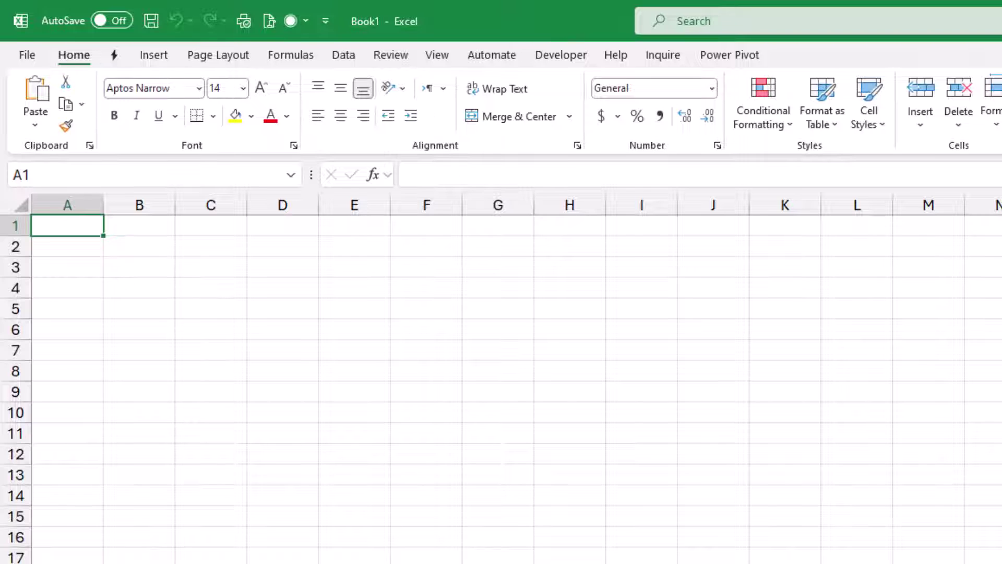
- Import data from the Lists folder inside the Different Header folder as a folder source
click(344, 55)
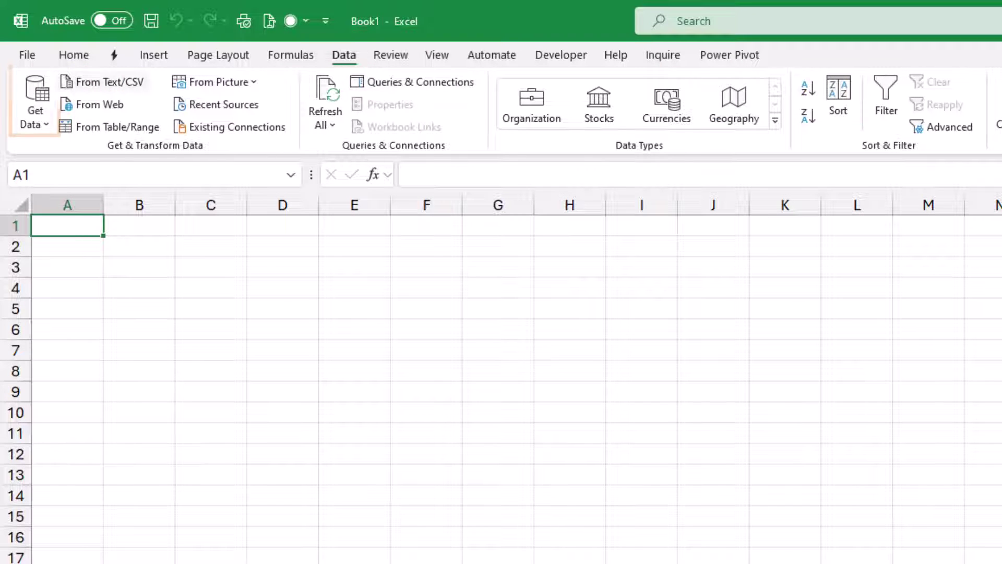
click(36, 103)
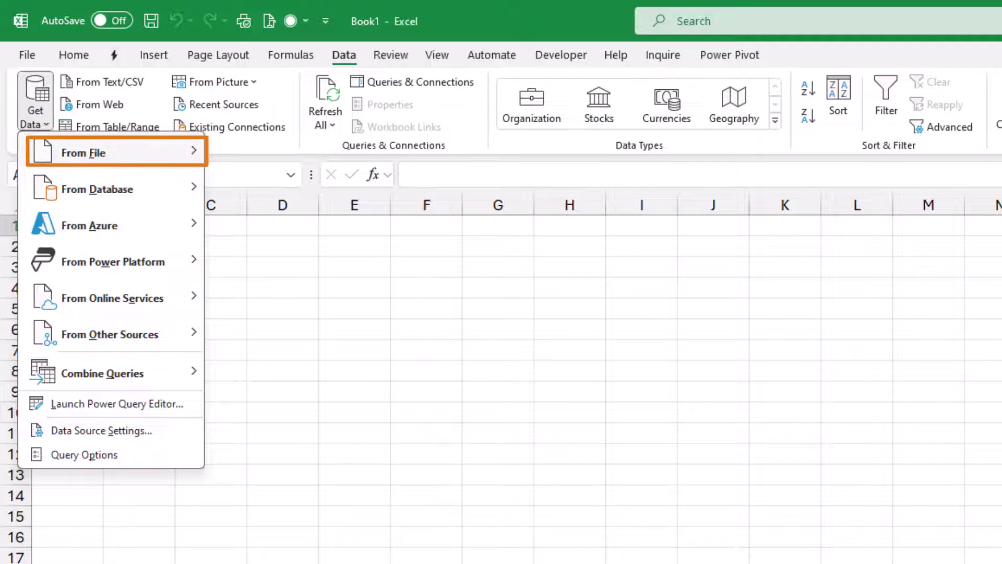
key(f)
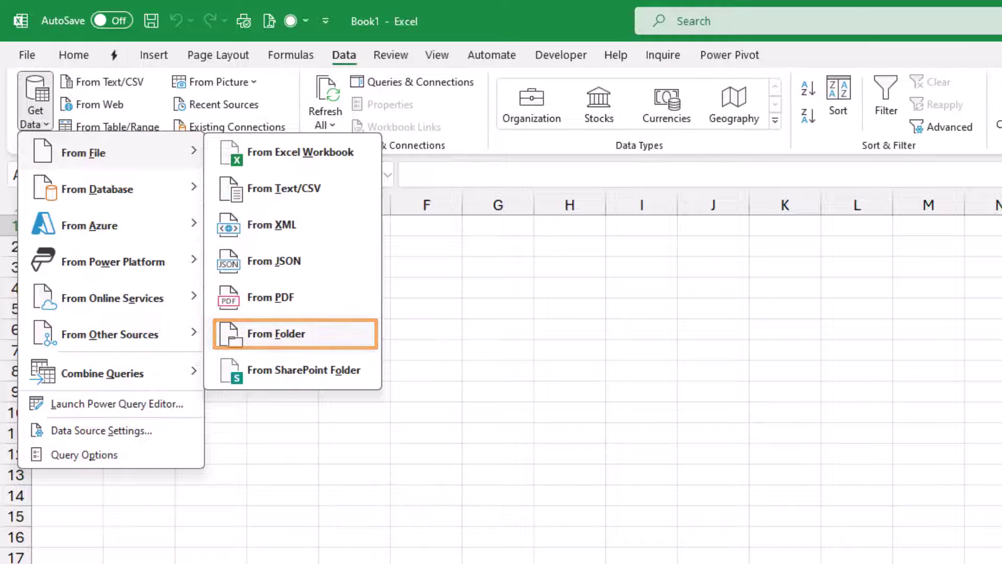
click(295, 334)
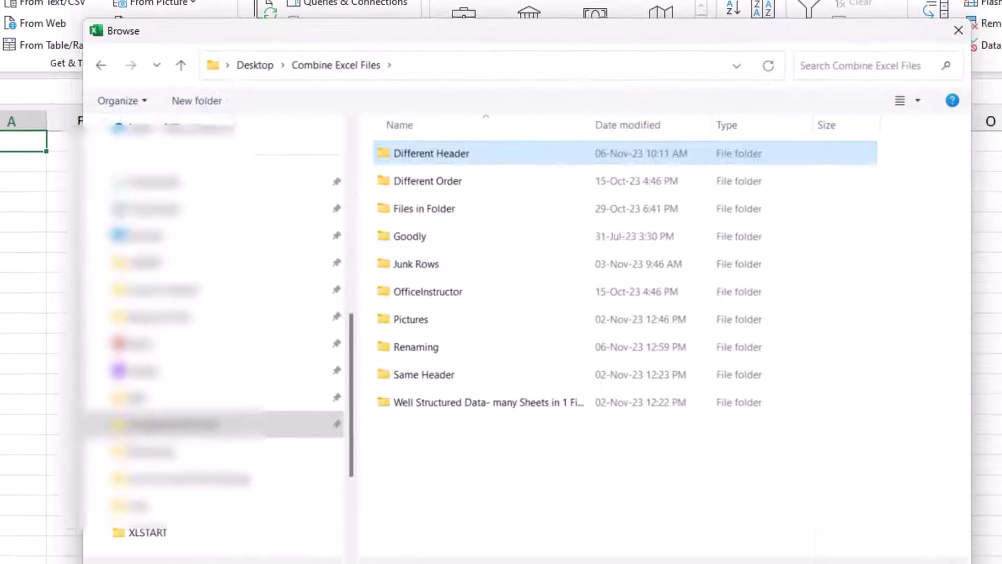
double_click(433, 153)
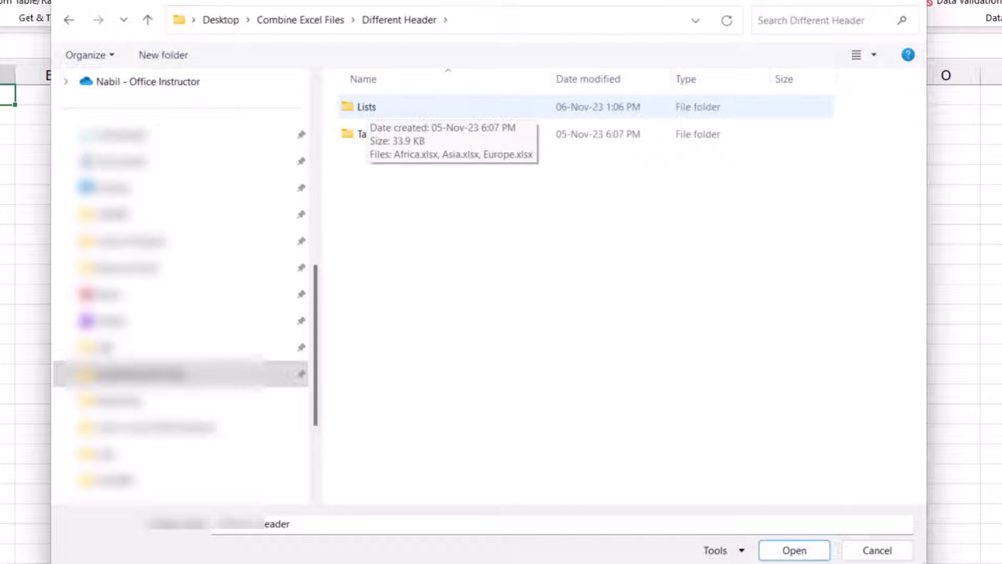
key(Return)
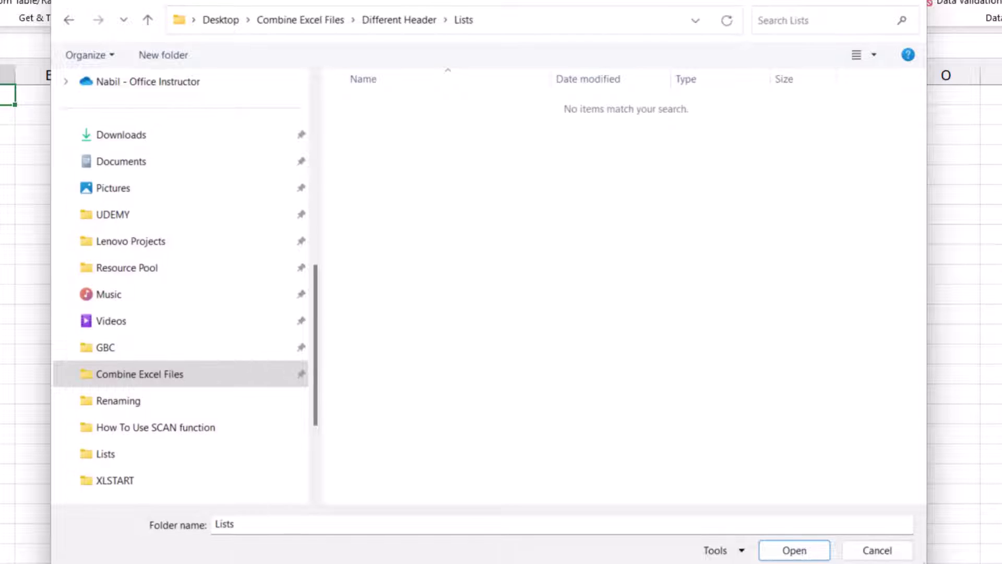
key(Return)
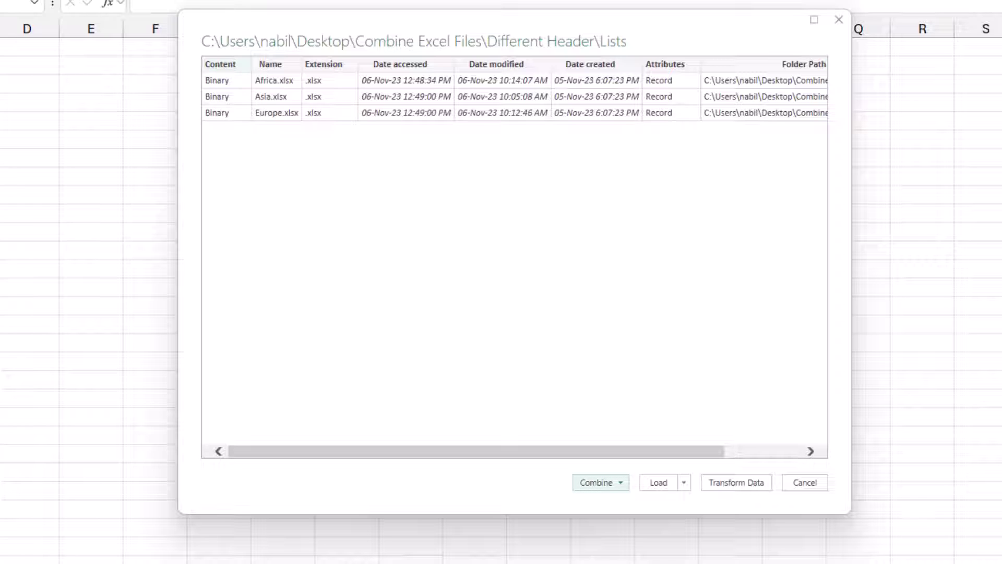
- Combine and transform the folder's files, keeping the first file as the sample and extracting Sheet1
click(600, 483)
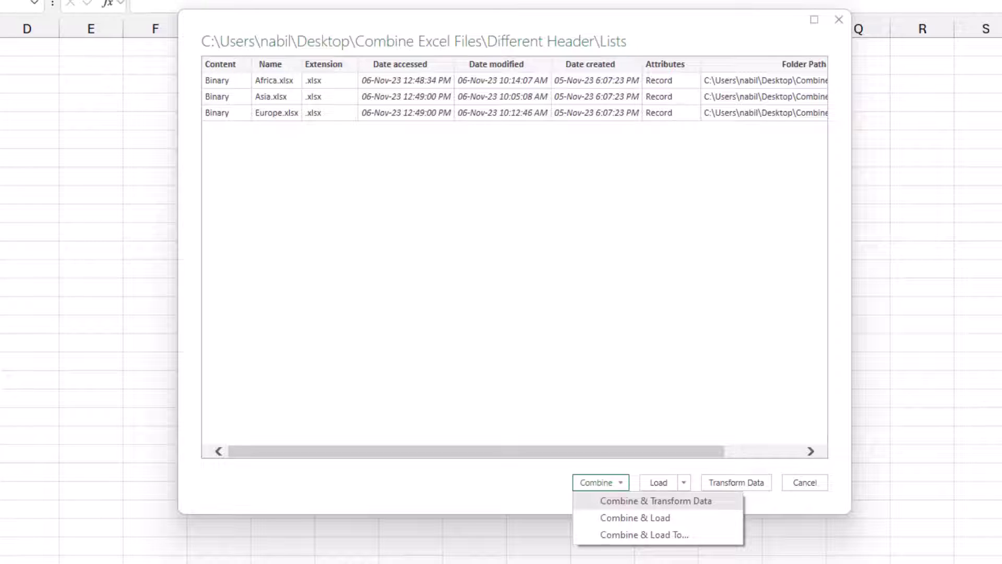
click(656, 501)
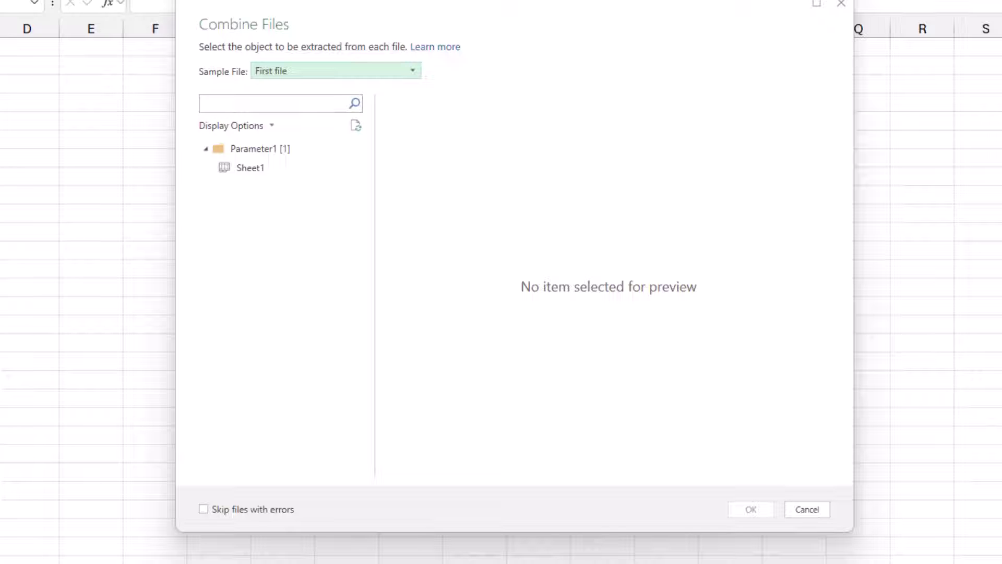
click(412, 71)
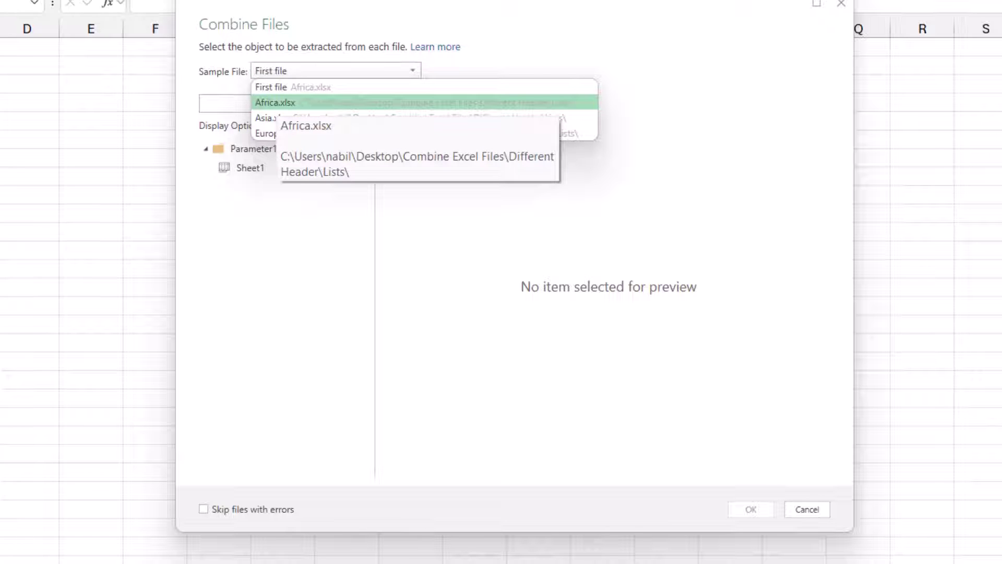
key(Escape)
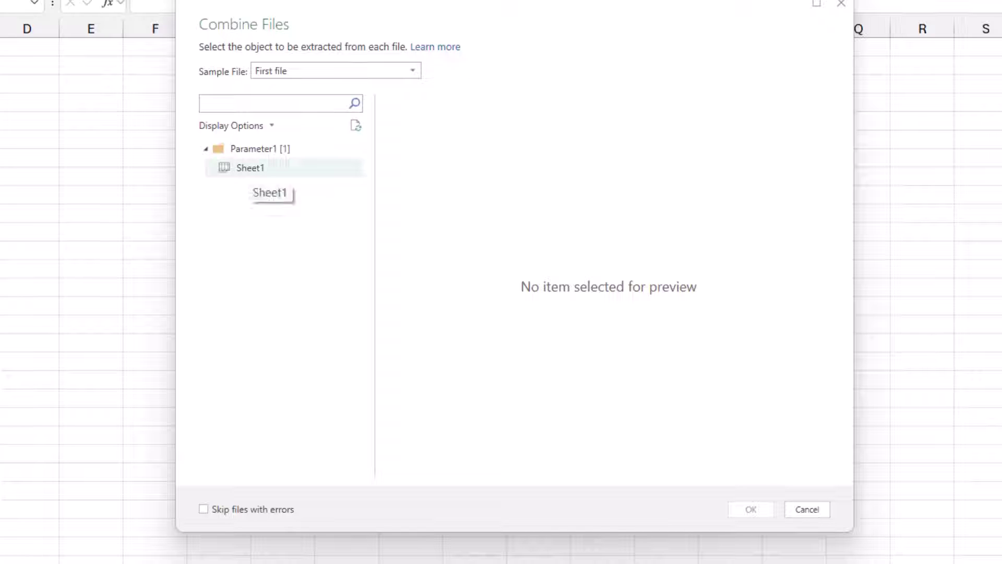
click(250, 168)
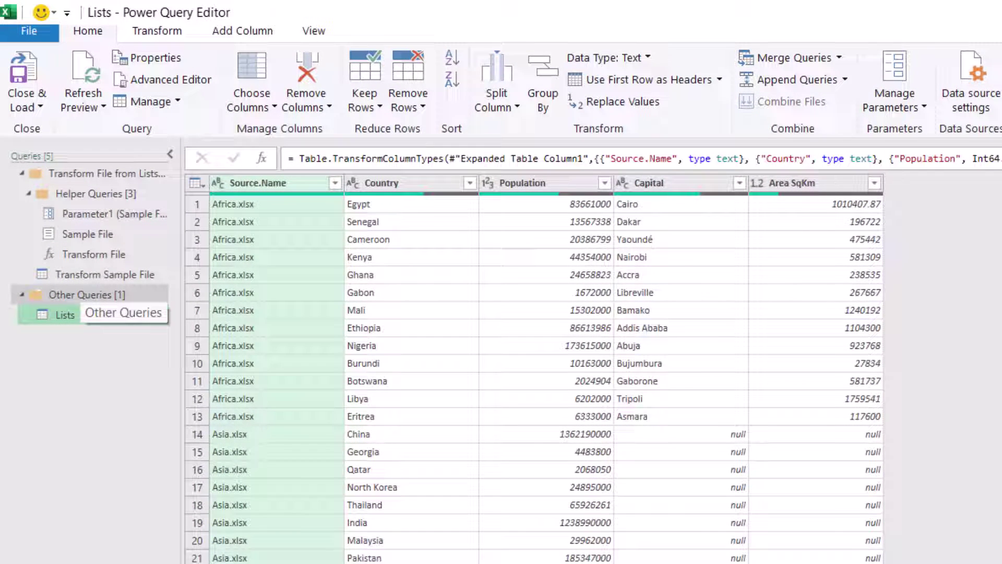
- Review the Sample File, Transform Sample File and Lists queries, including the file names available in the Source.Name filter
click(89, 234)
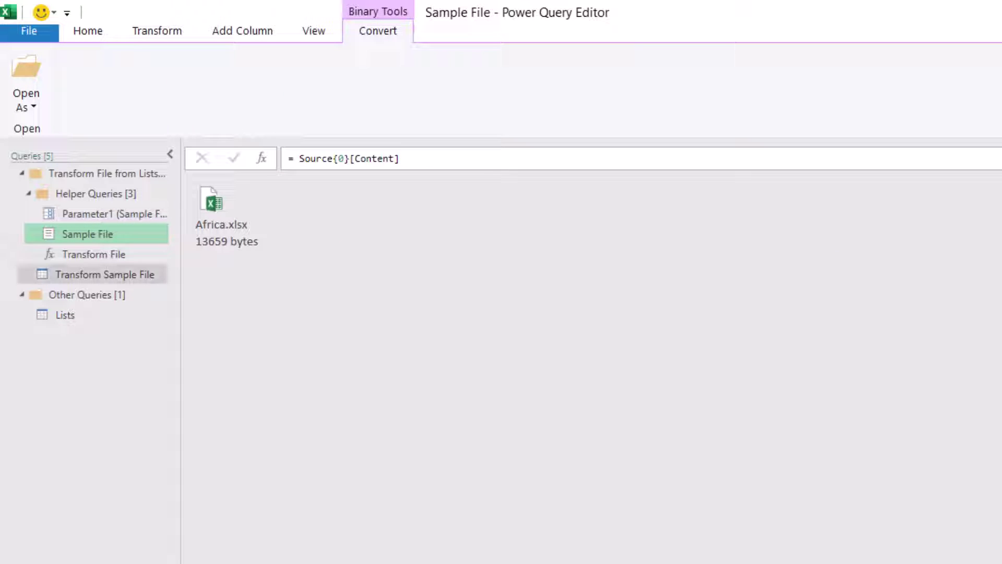
click(105, 275)
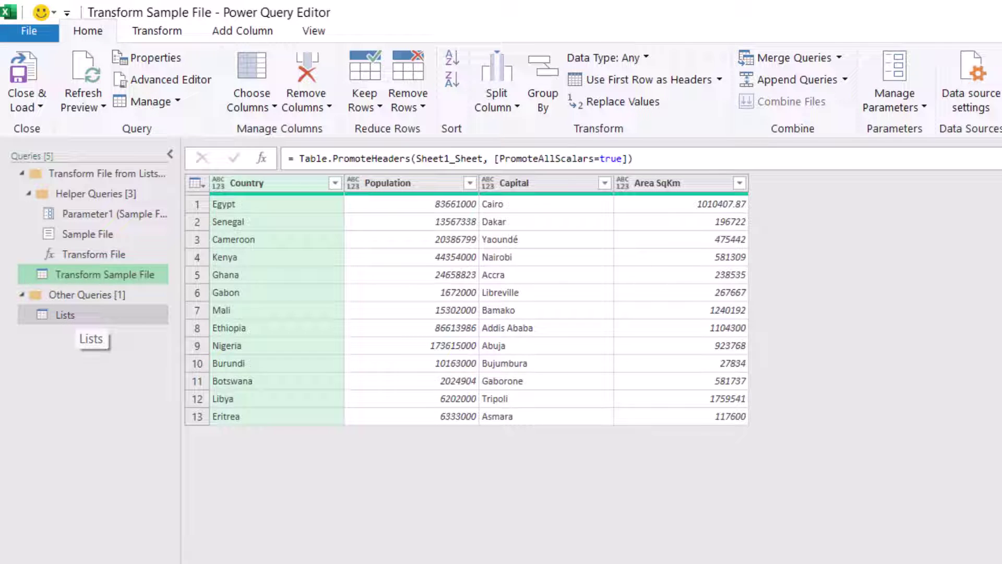
click(66, 315)
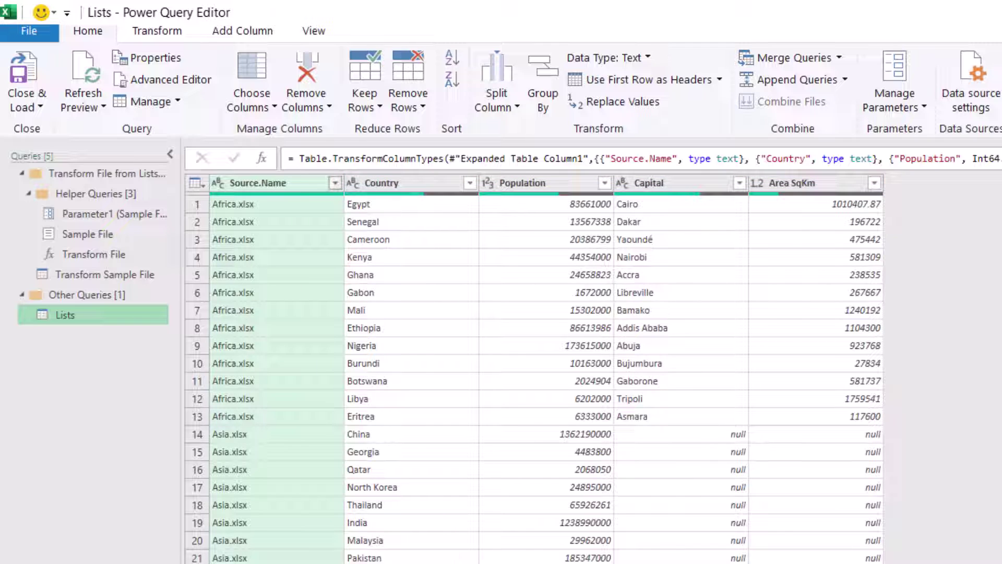
click(335, 183)
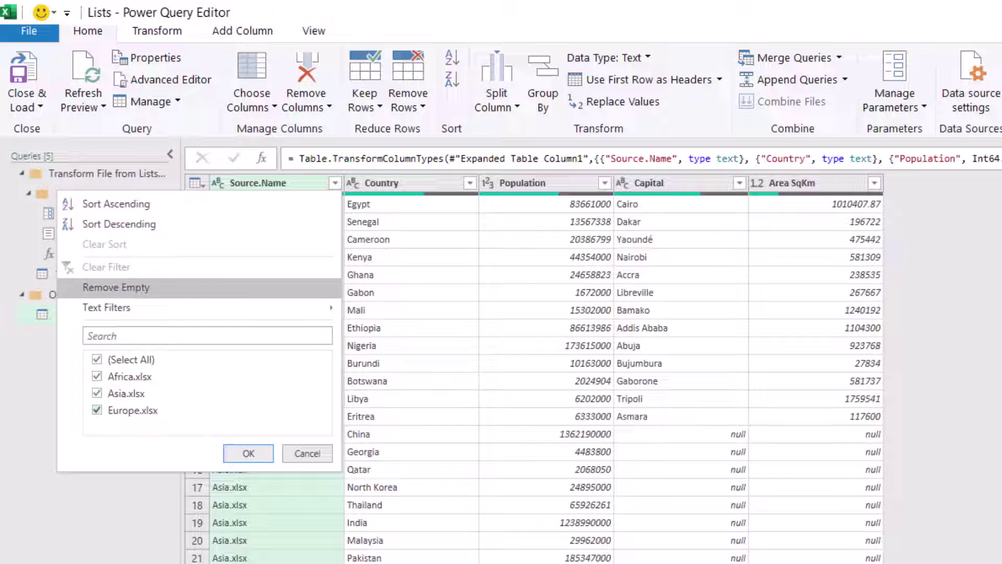
key(Escape)
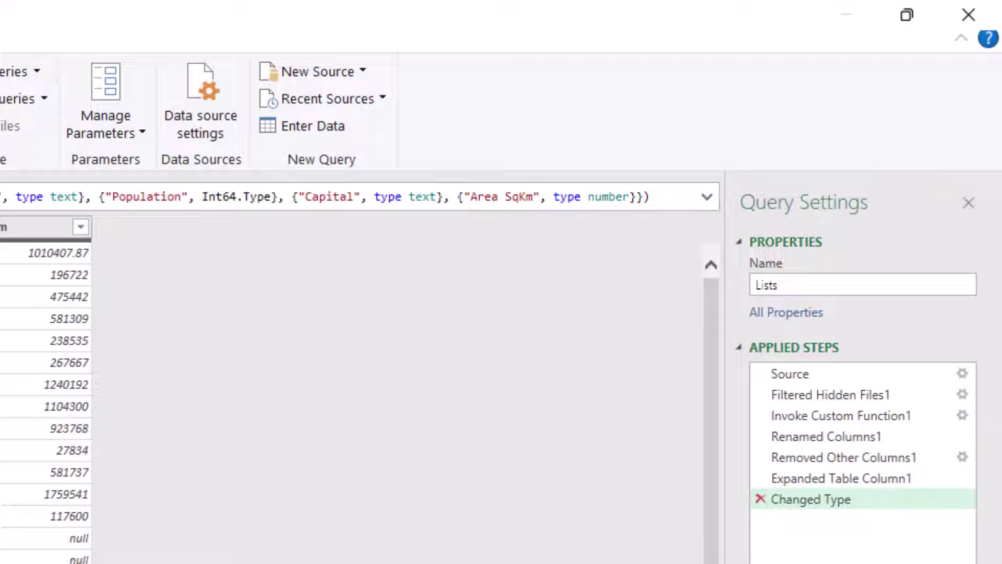
- Delete the Changed Type and Expanded Table Column1 steps from the Lists query and preview each file's nested table
click(760, 498)
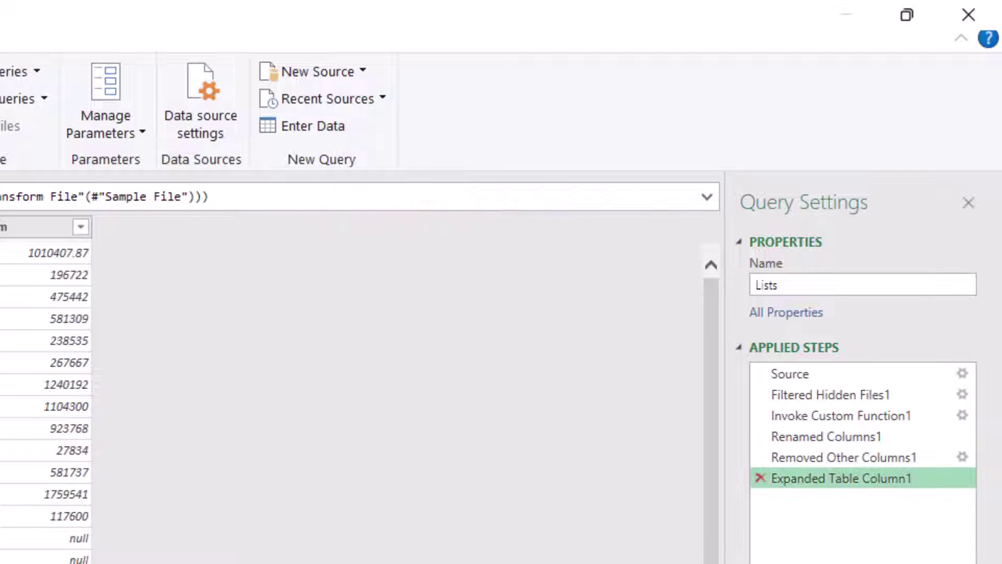
click(760, 478)
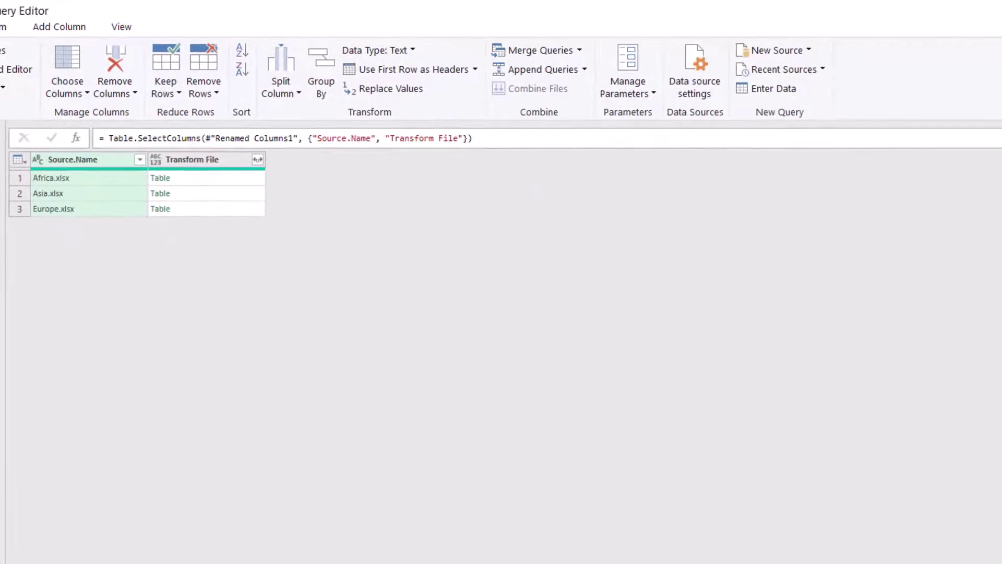
click(212, 178)
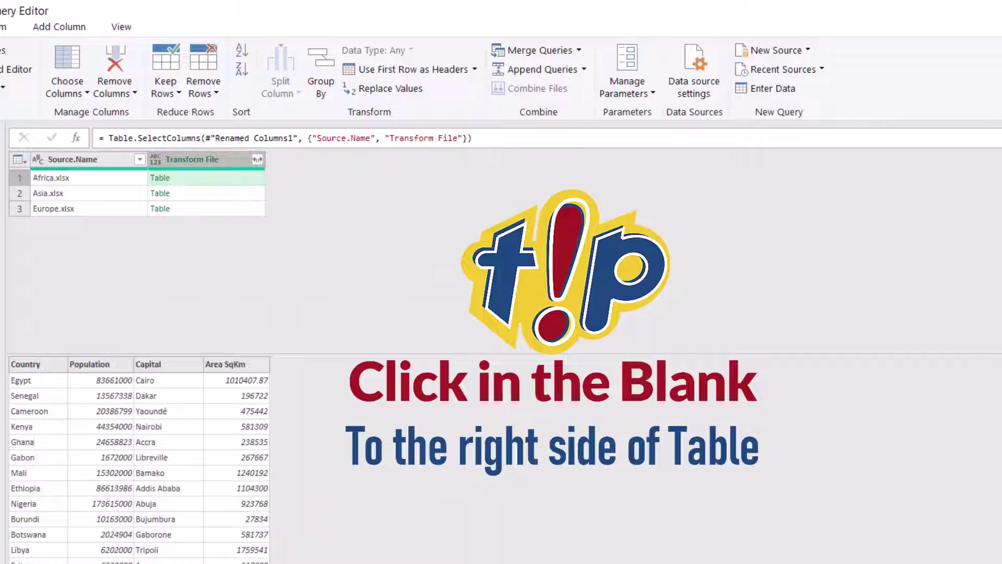
click(212, 193)
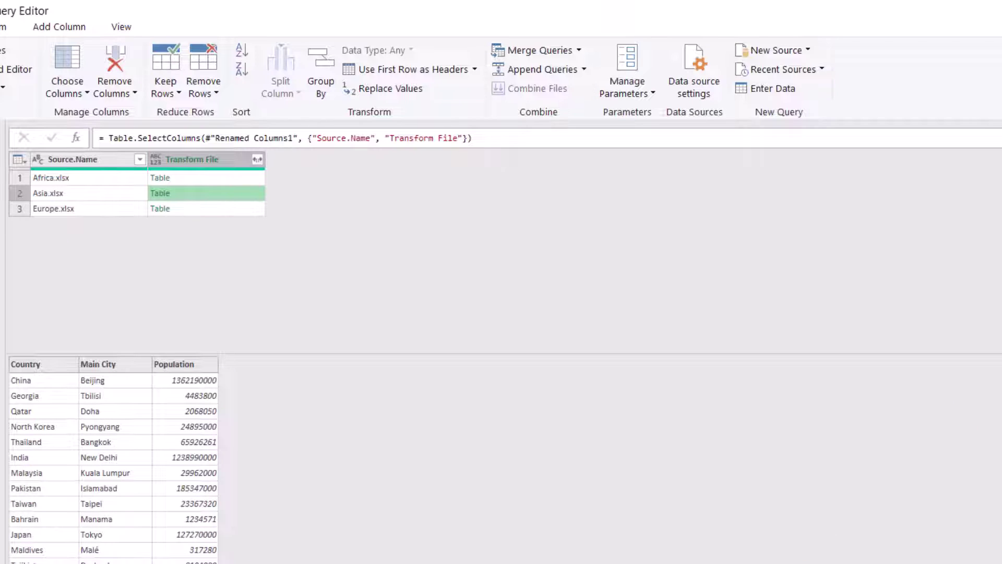
click(213, 209)
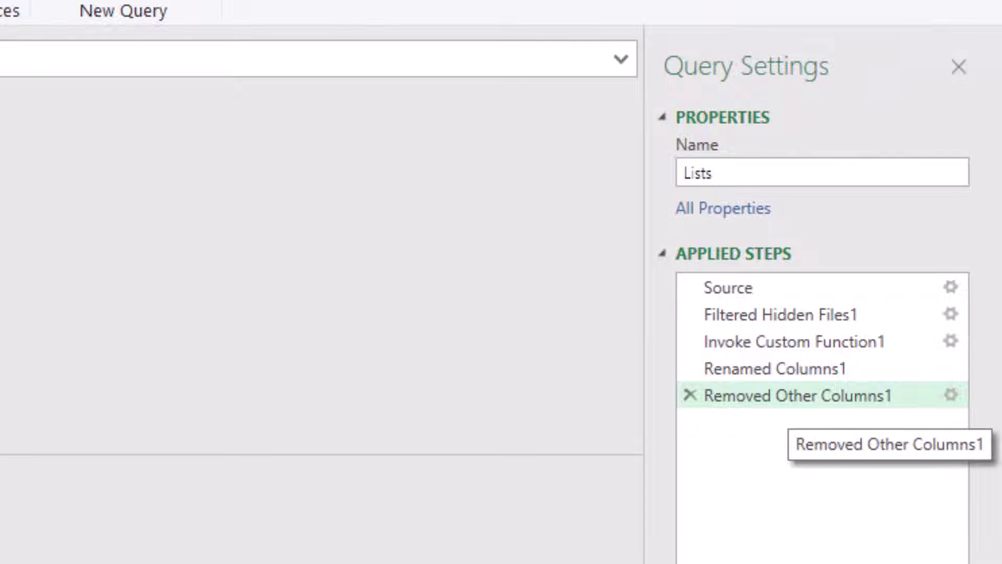
- Rename the Removed Other Columns1 applied step as Bookmark
key(F2)
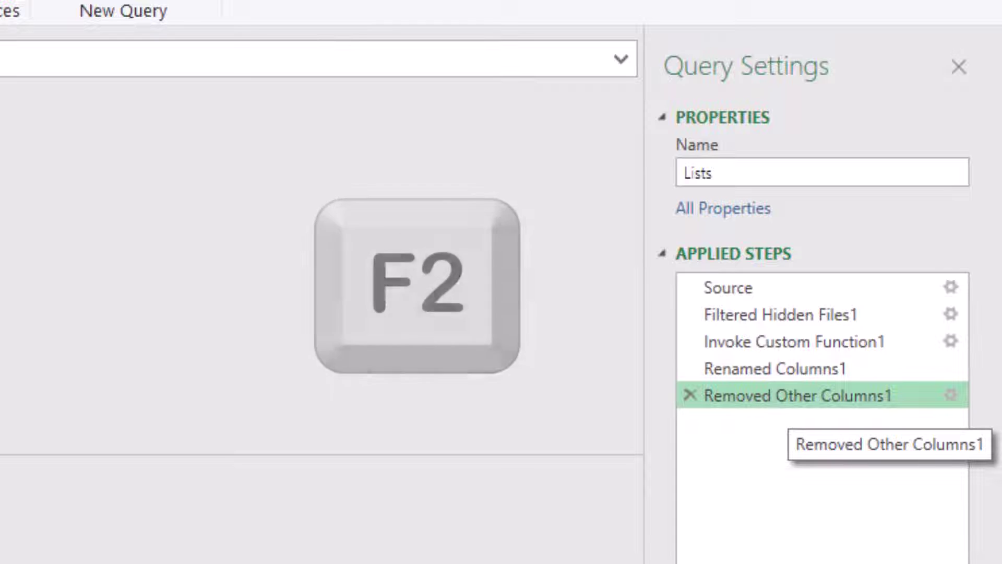
key(F2)
text(Bookmark)
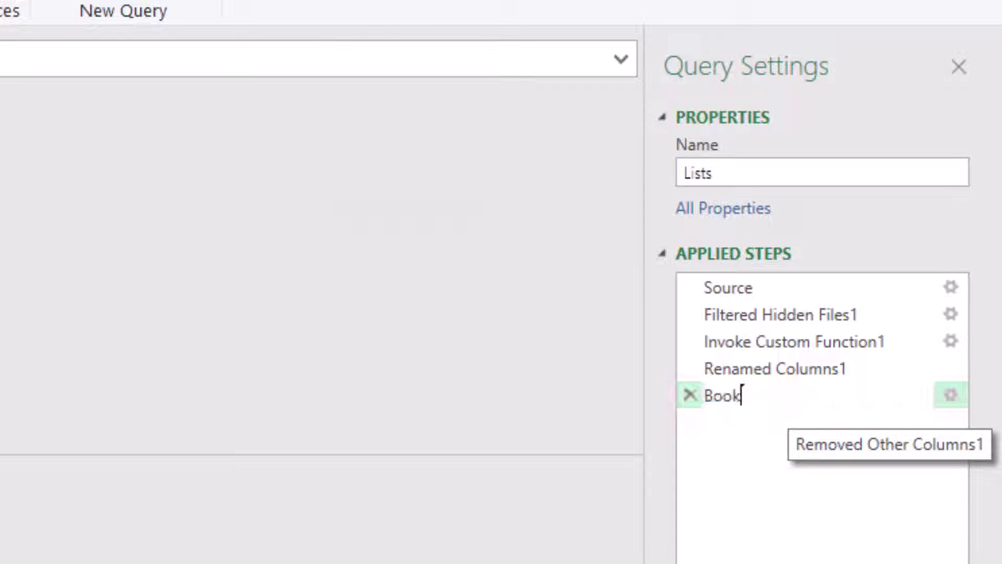
key(Return)
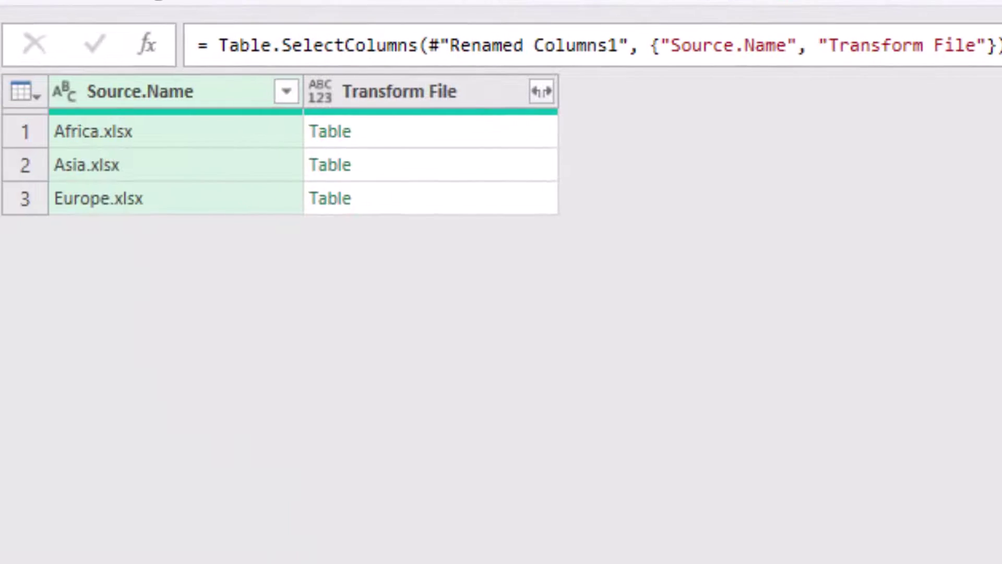
- Drill down into the Transform File column to turn it into a list of tables
mouse_move(430, 108)
click(400, 92)
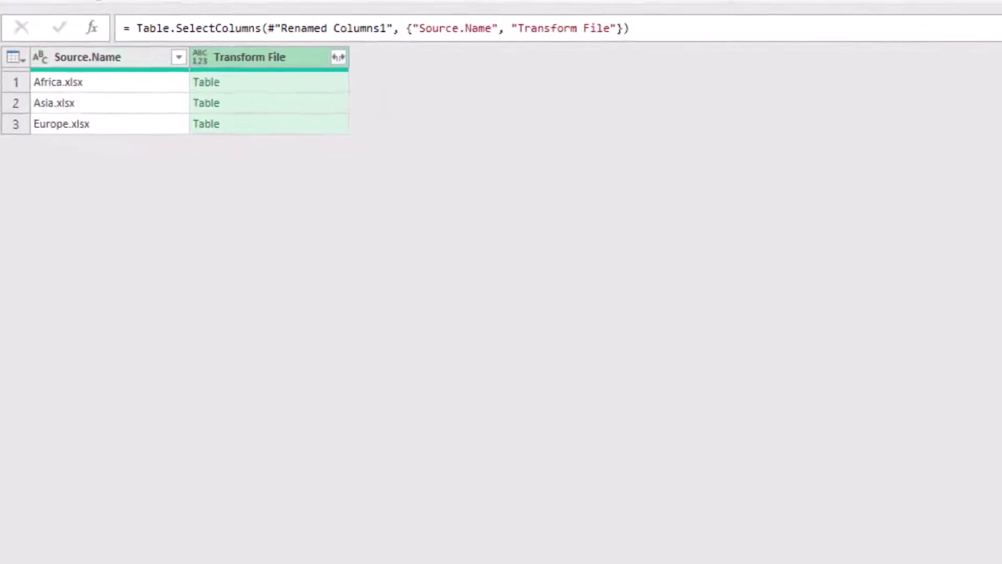
right_click(254, 54)
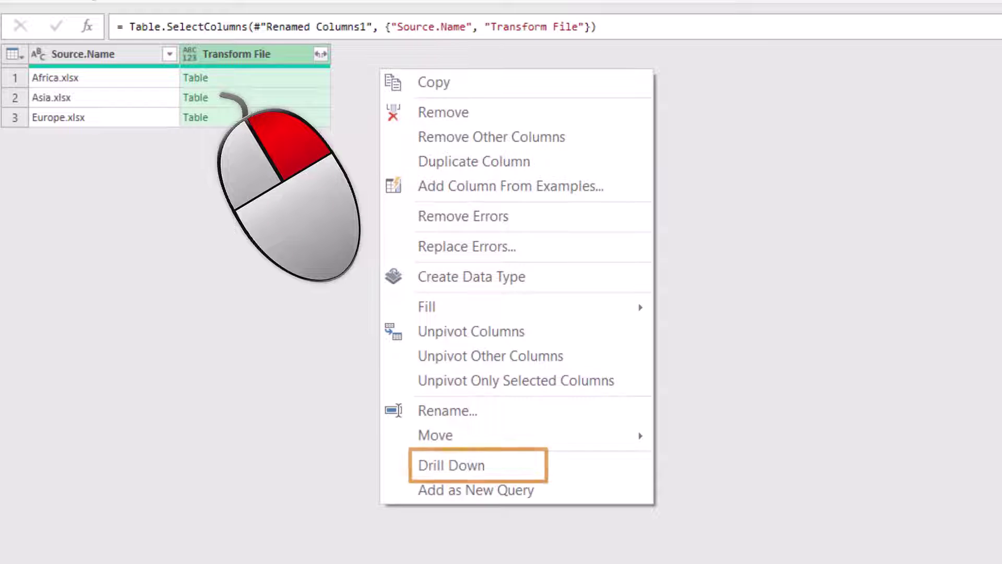
click(452, 465)
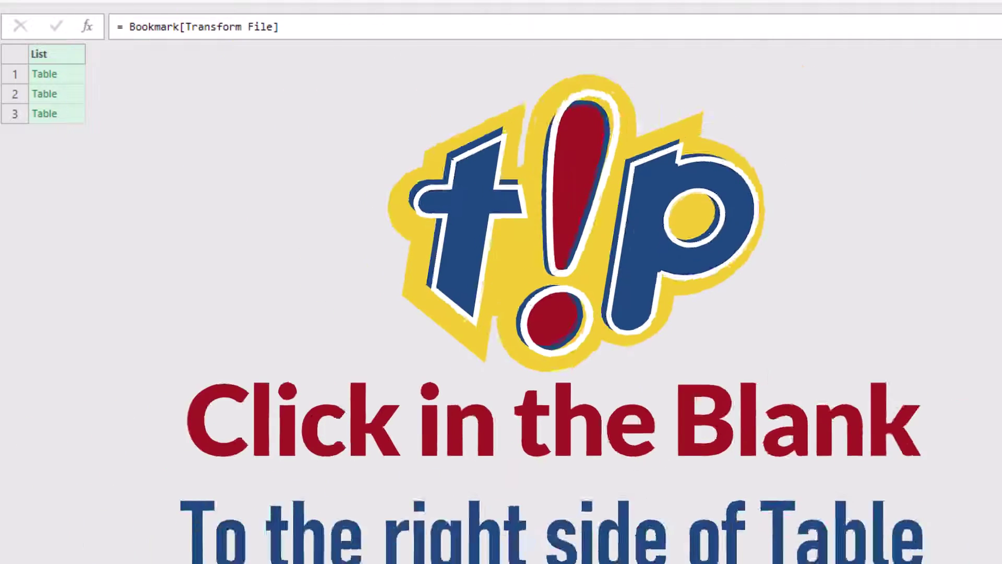
- Preview the first and second tables in the list to compare their column headers
click(71, 74)
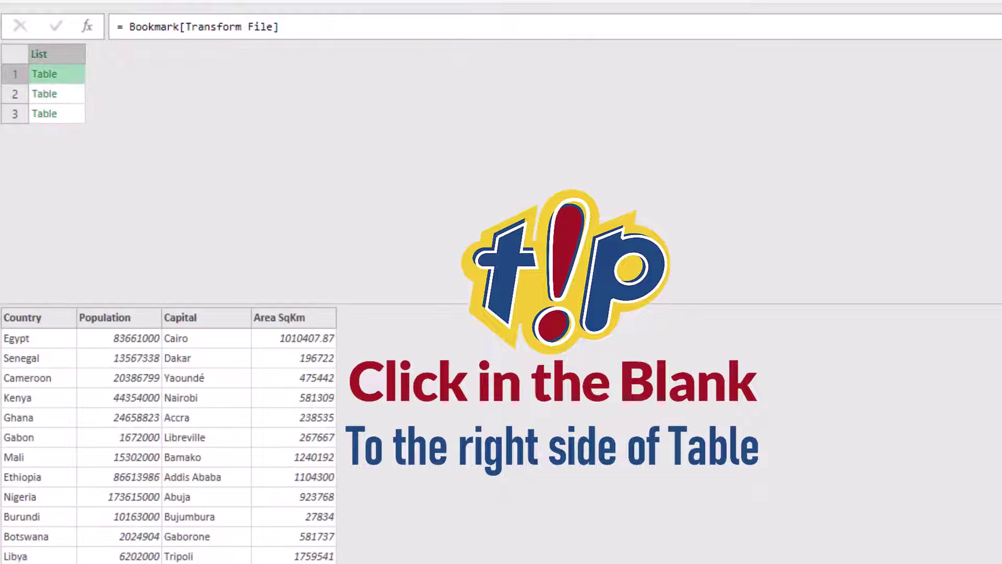
click(71, 94)
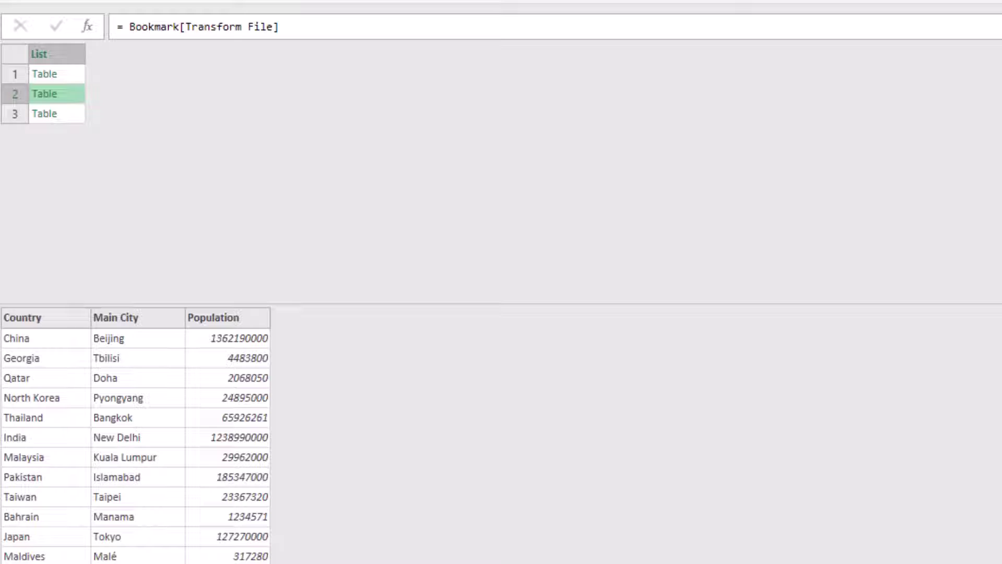
click(52, 54)
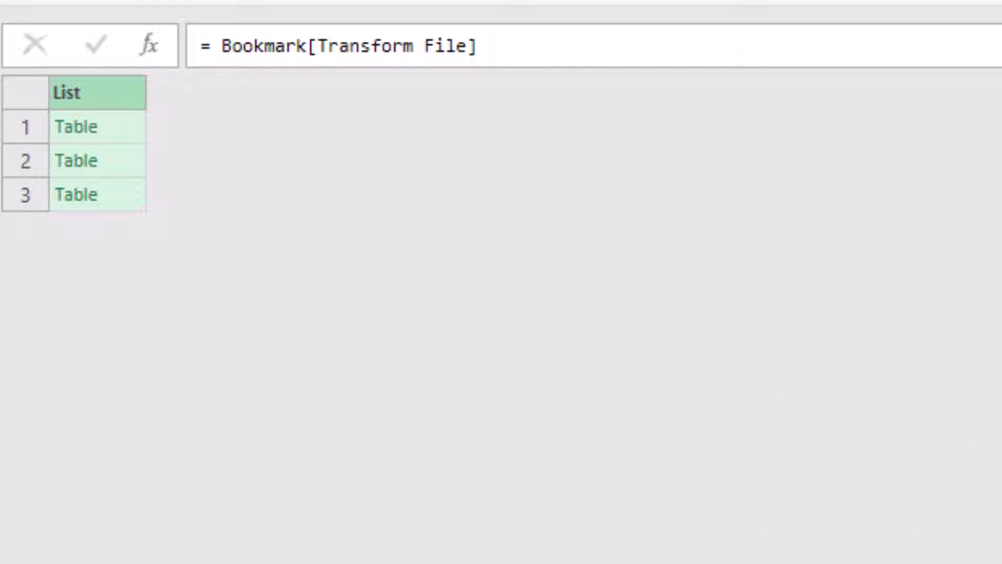
- Wrap the step's formula as List.Transform(Bookmark[Transform File],each Table.ColumnNames(_)) to get each table's column names
click(221, 46)
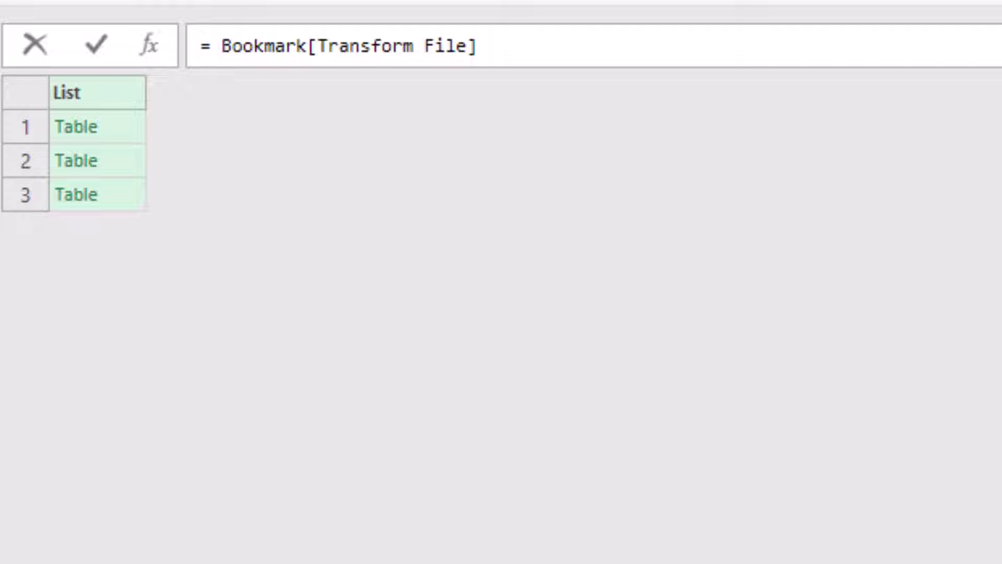
text(List.Transform)
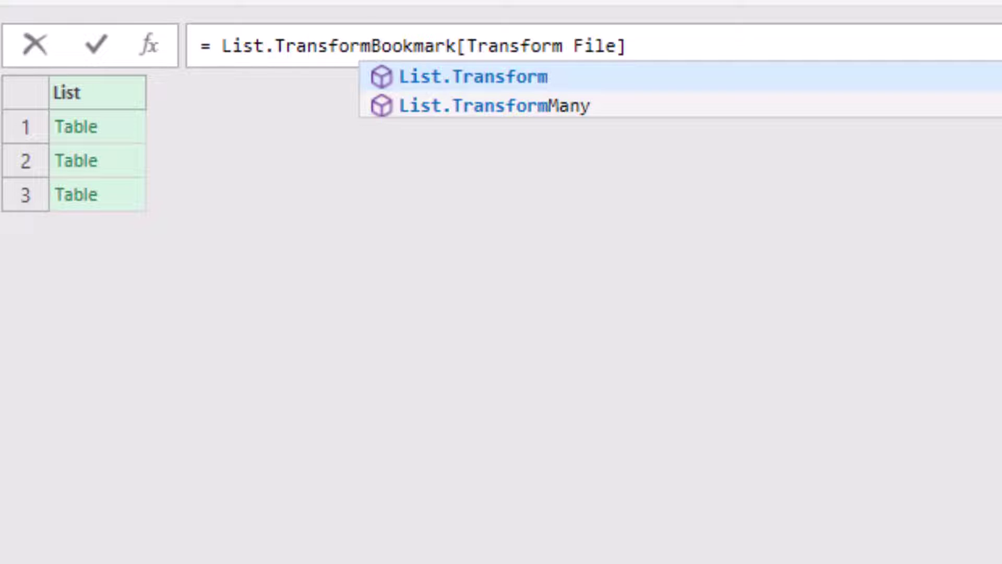
text(()
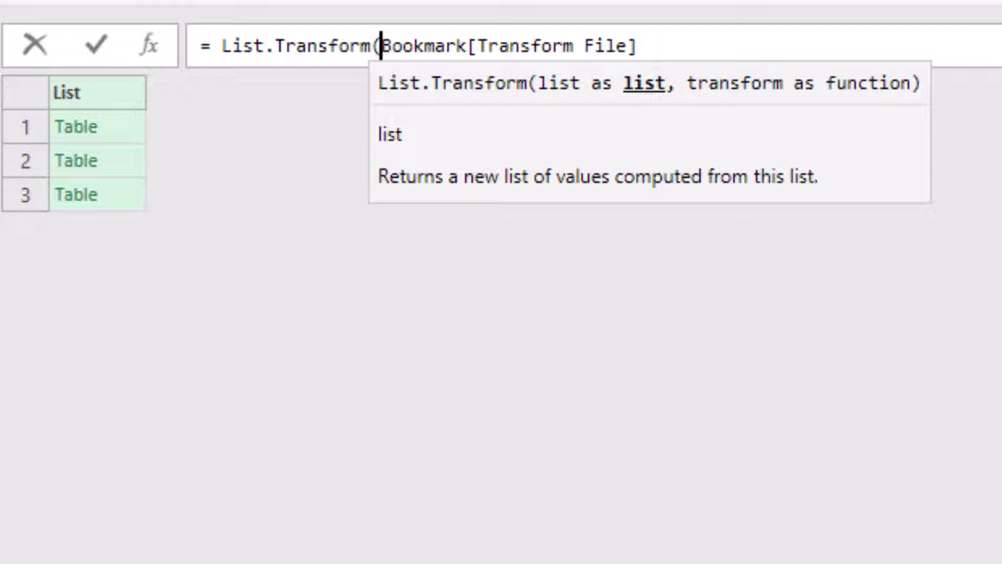
key(End)
text(,)
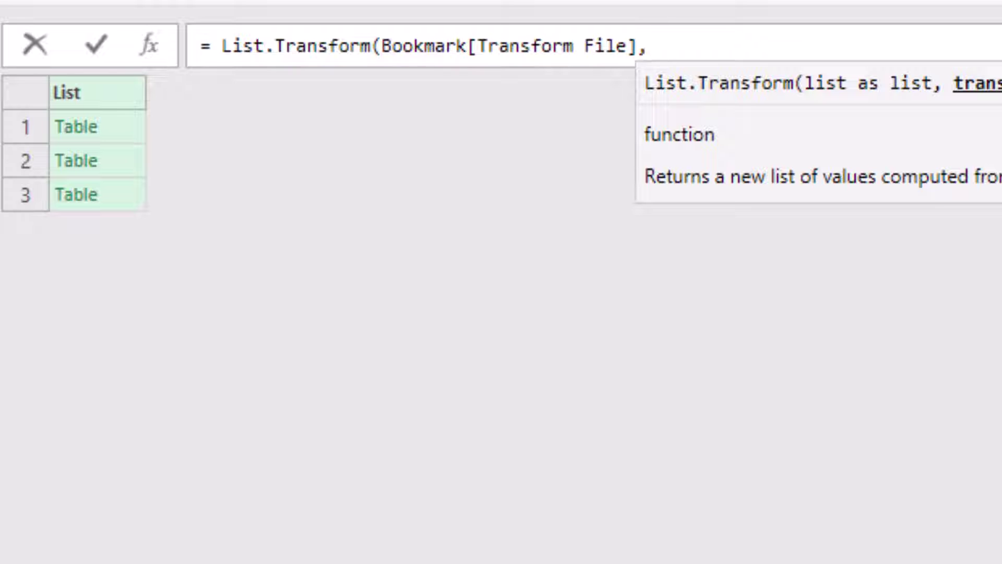
text(ea)
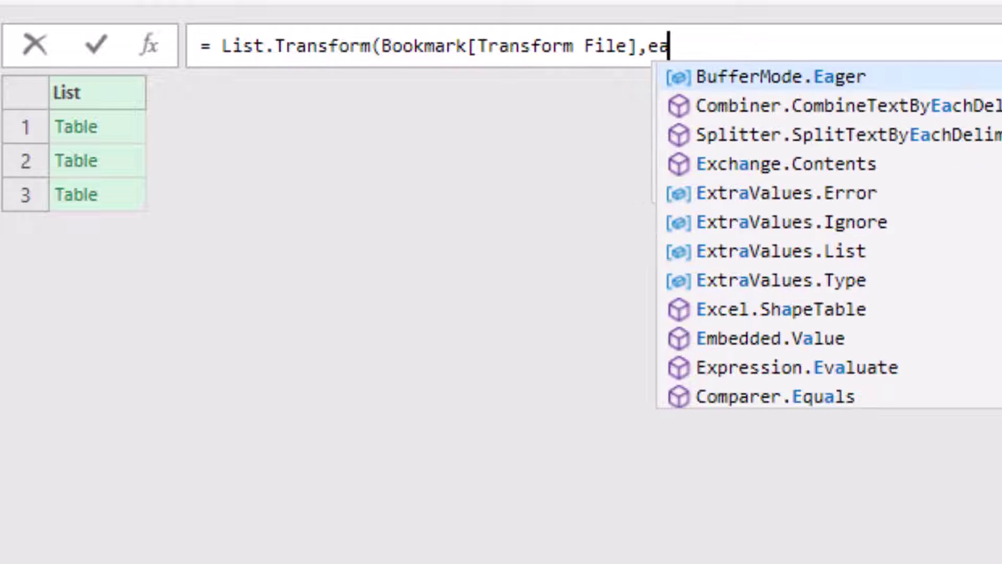
text(ch )
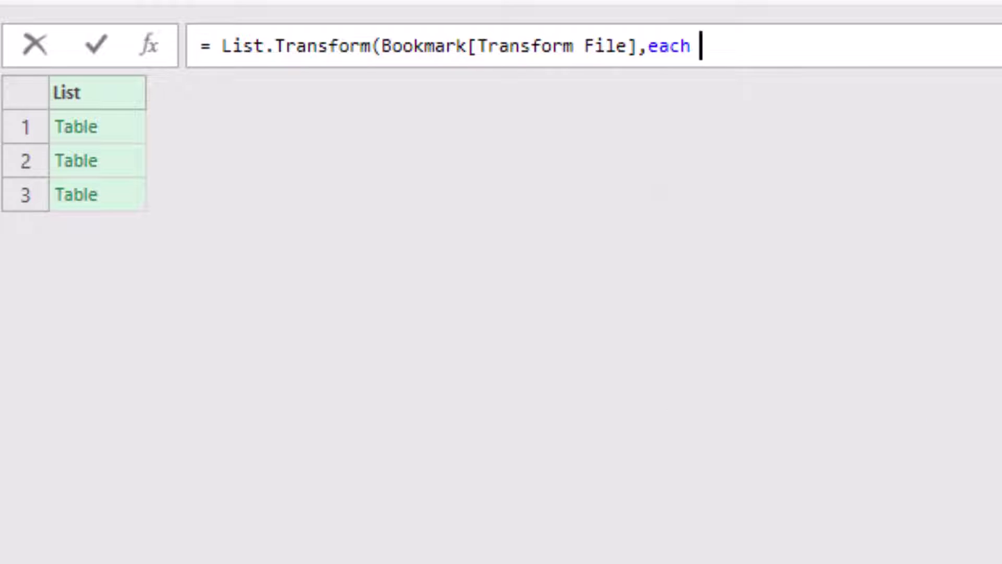
text(Table.ColumnNames)
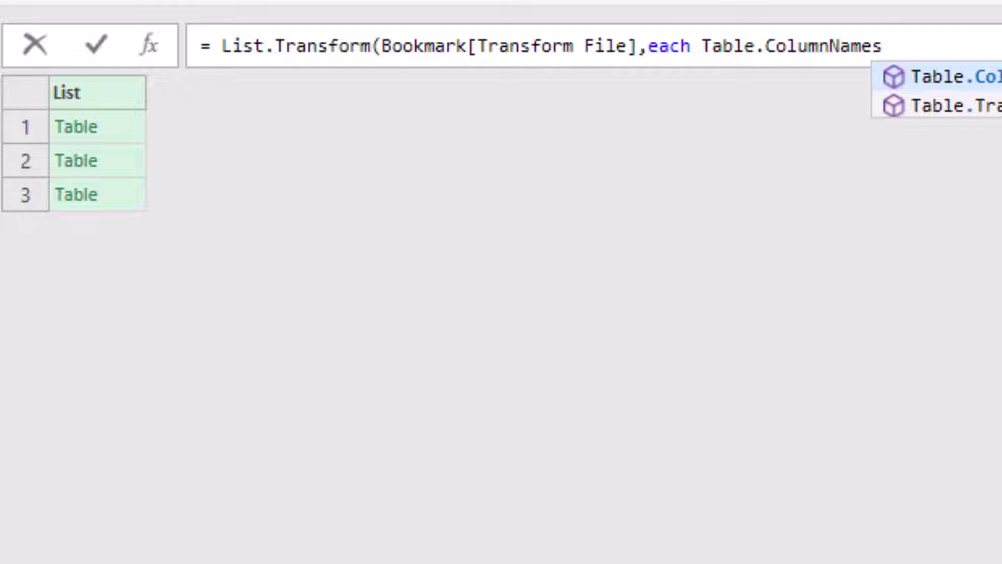
text((_)
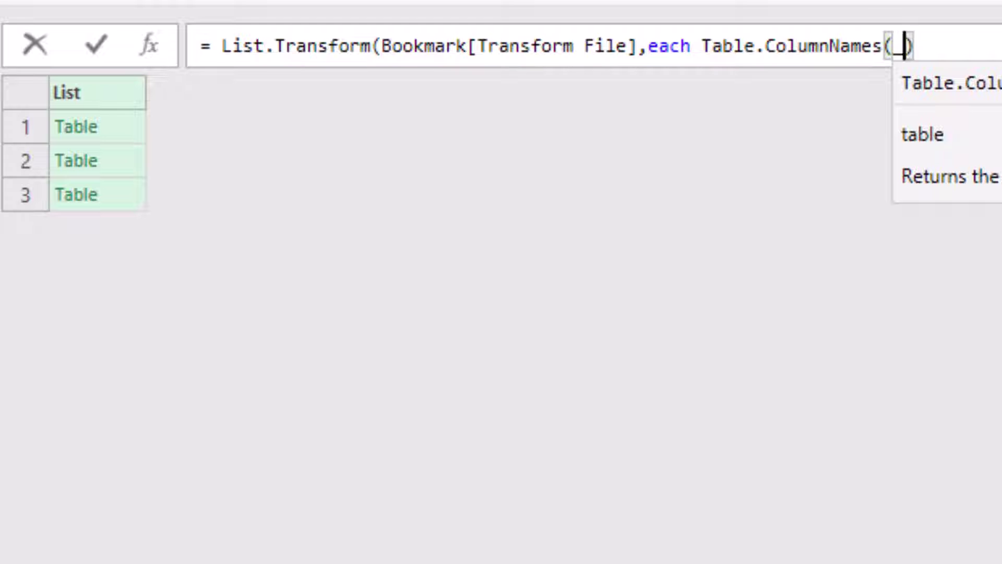
text()))
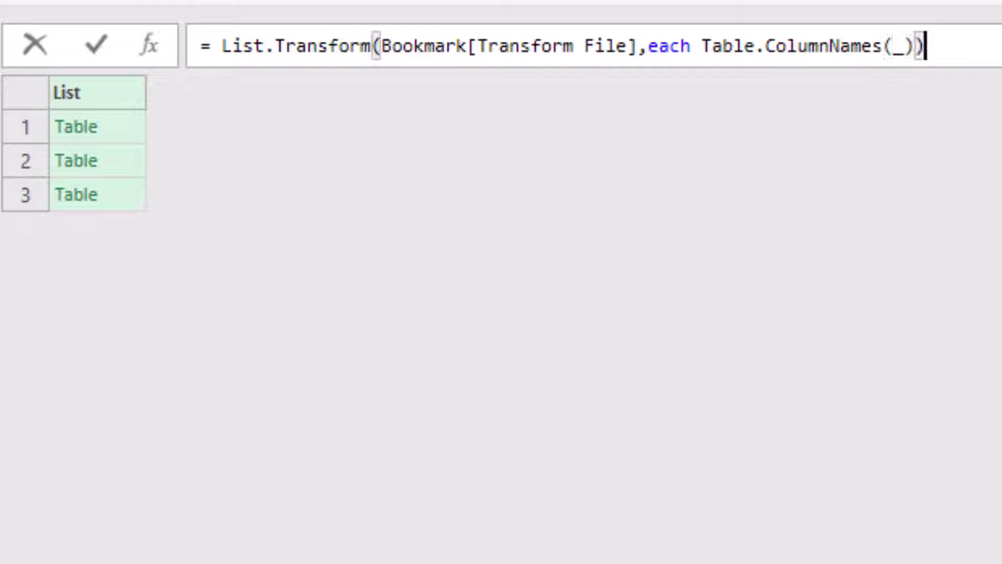
key(Return)
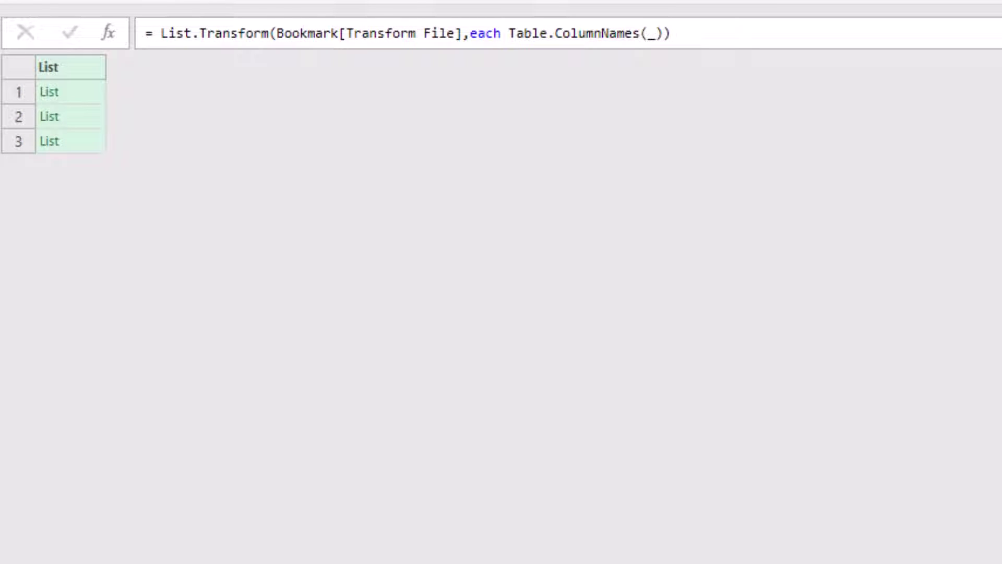
- Preview the three nested lists to compare the column names of each file
click(80, 91)
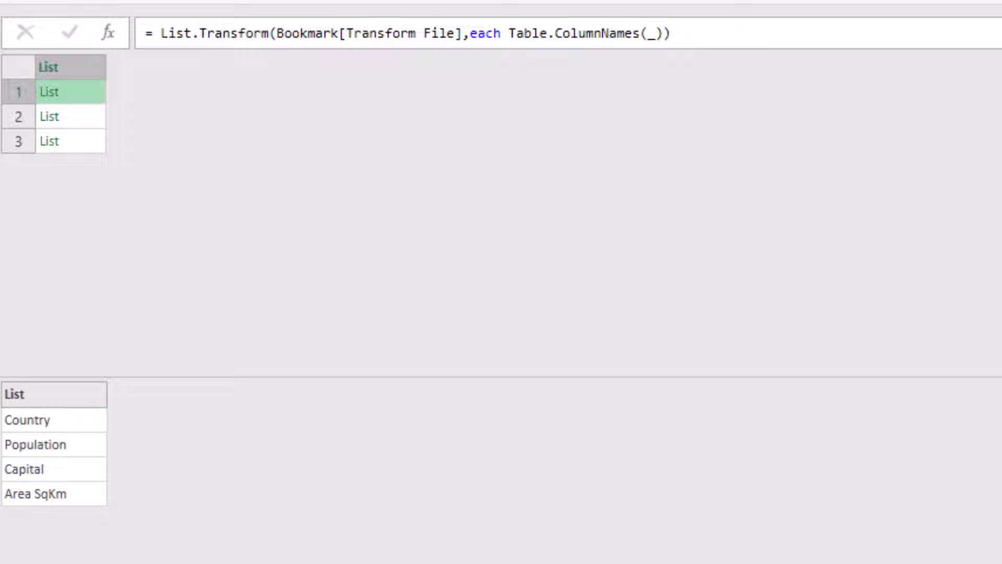
click(80, 116)
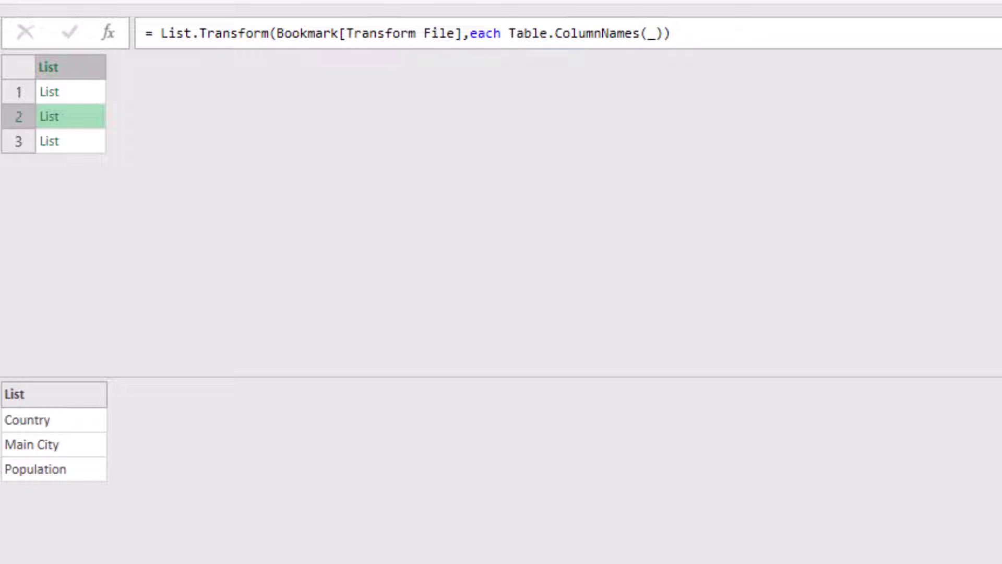
click(79, 141)
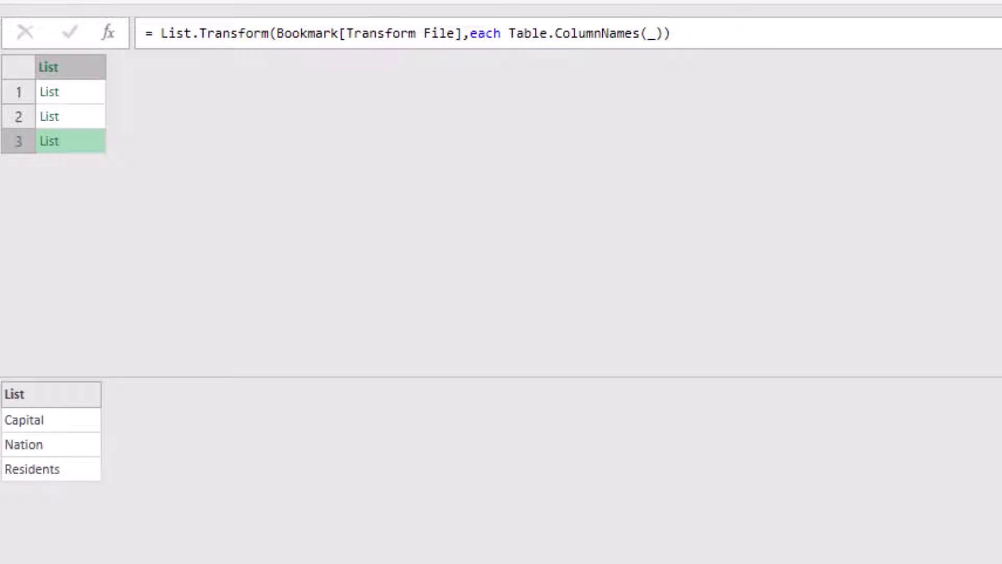
click(108, 32)
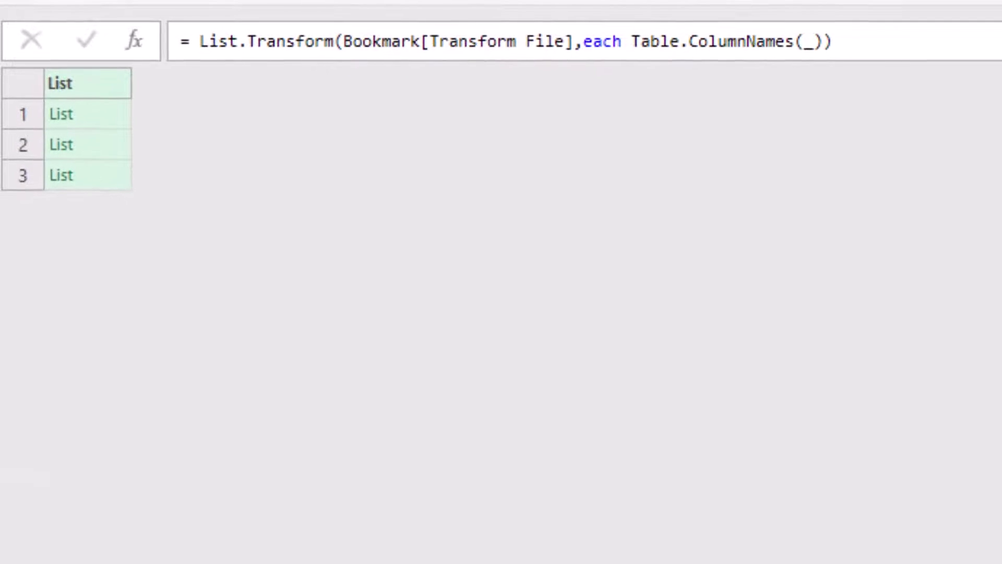
- Wrap the List.Transform formula in List.Union to merge the header lists and rename the applied step as AllHeaders
click(200, 41)
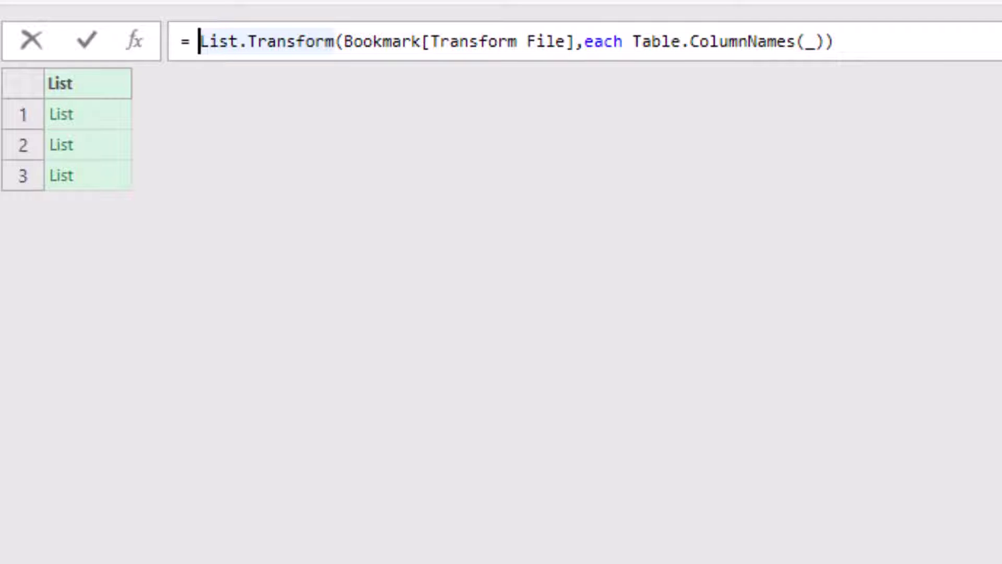
text(List.Union()
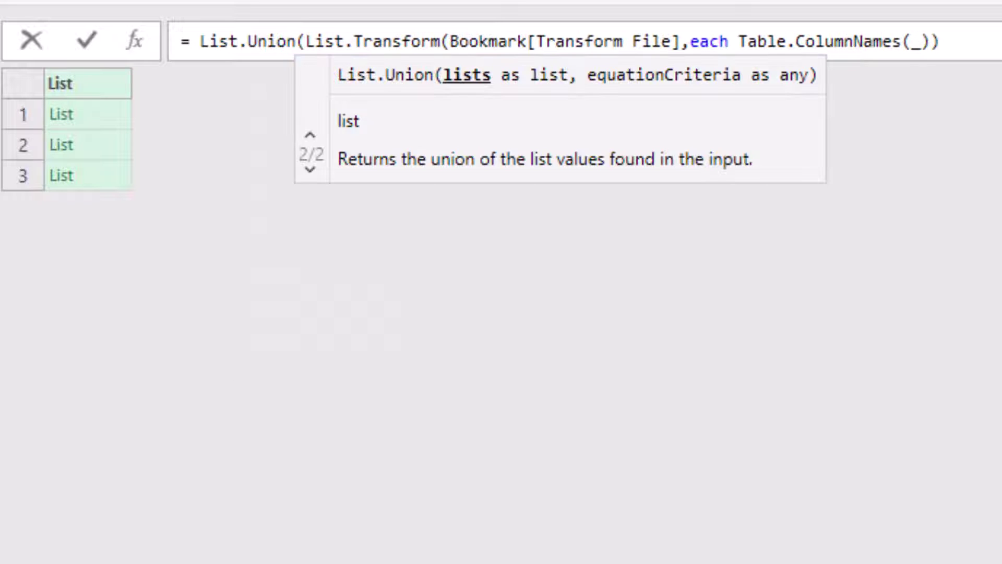
click(941, 42)
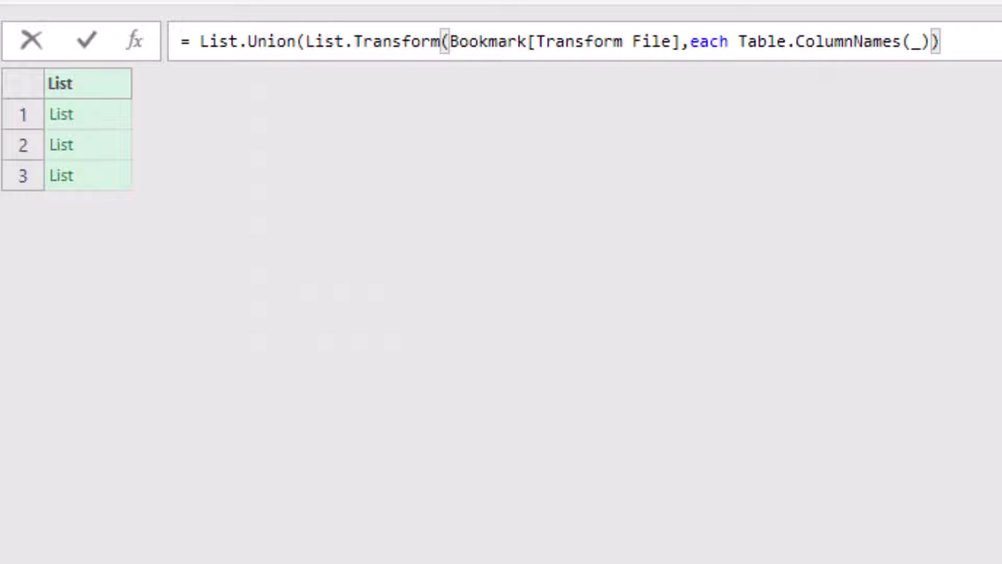
text())
key(Return)
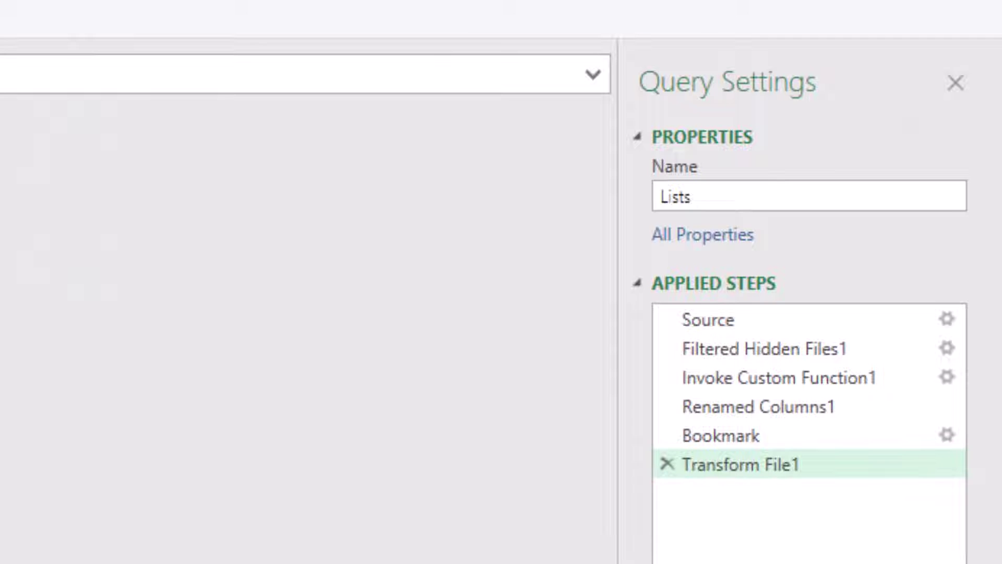
key(F2)
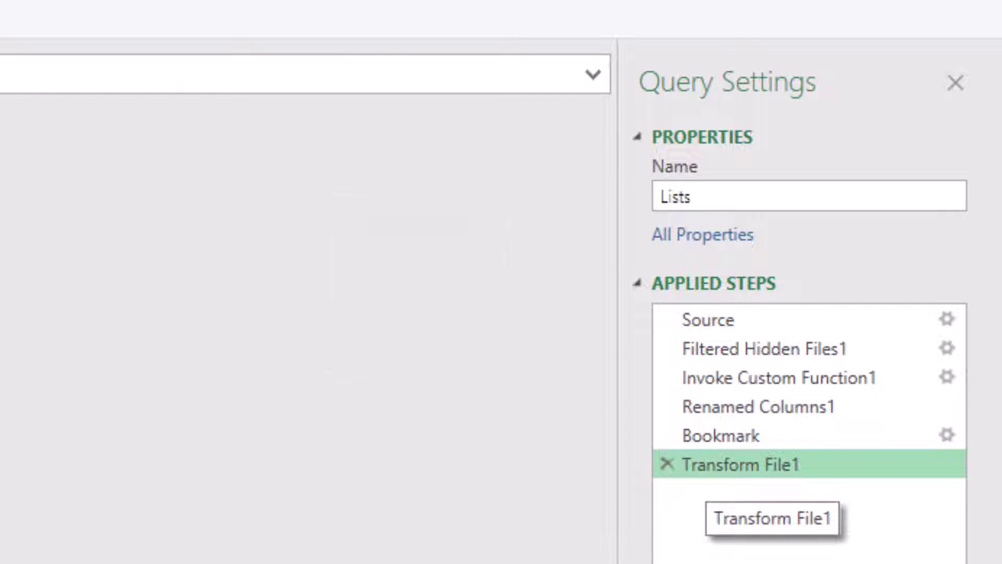
text(AllHeaders)
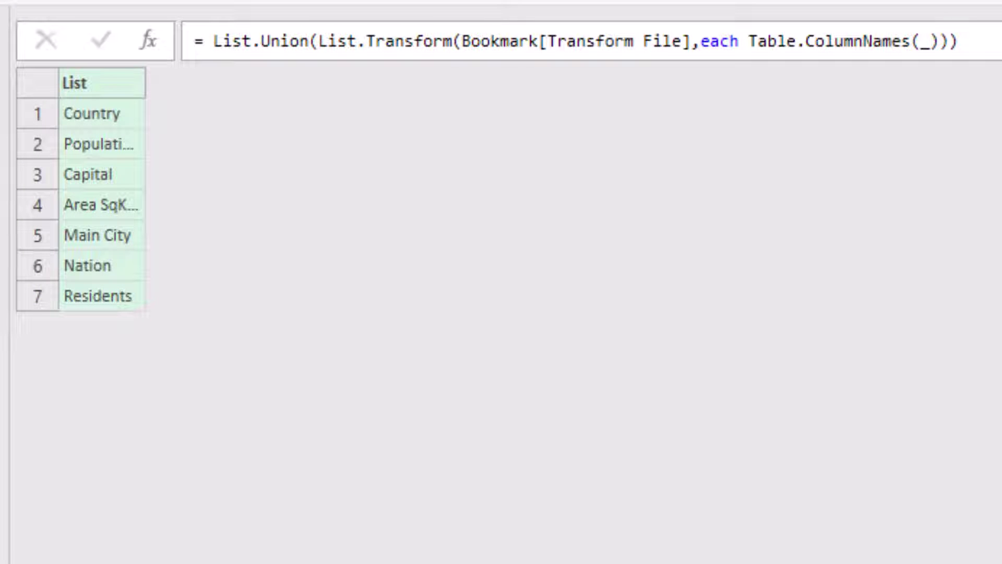
- Add a custom step after AllHeaders whose formula refers back to the Bookmark step
click(148, 41)
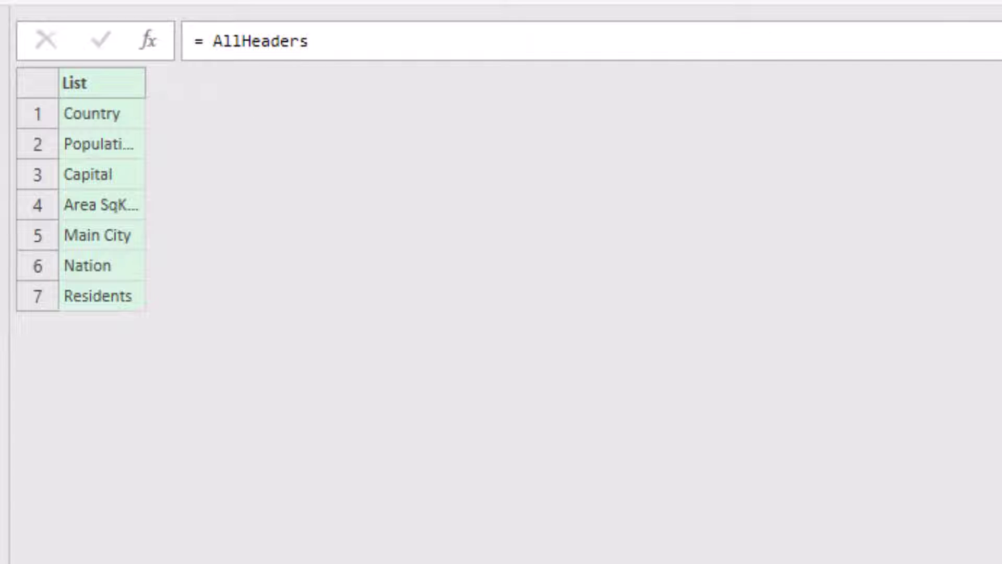
drag(213, 41, 232, 42)
drag(300, 40, 309, 40)
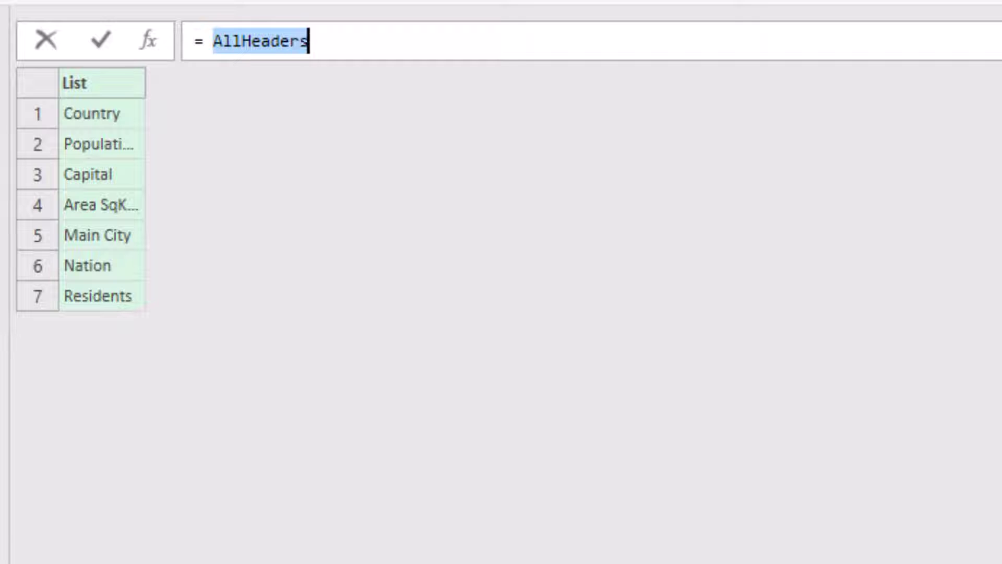
text(Book)
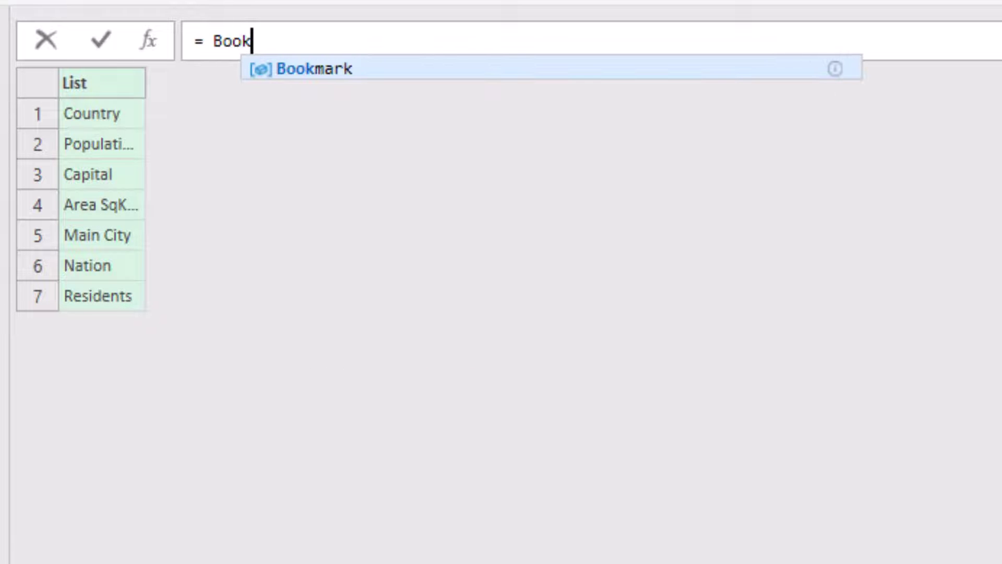
text(mark)
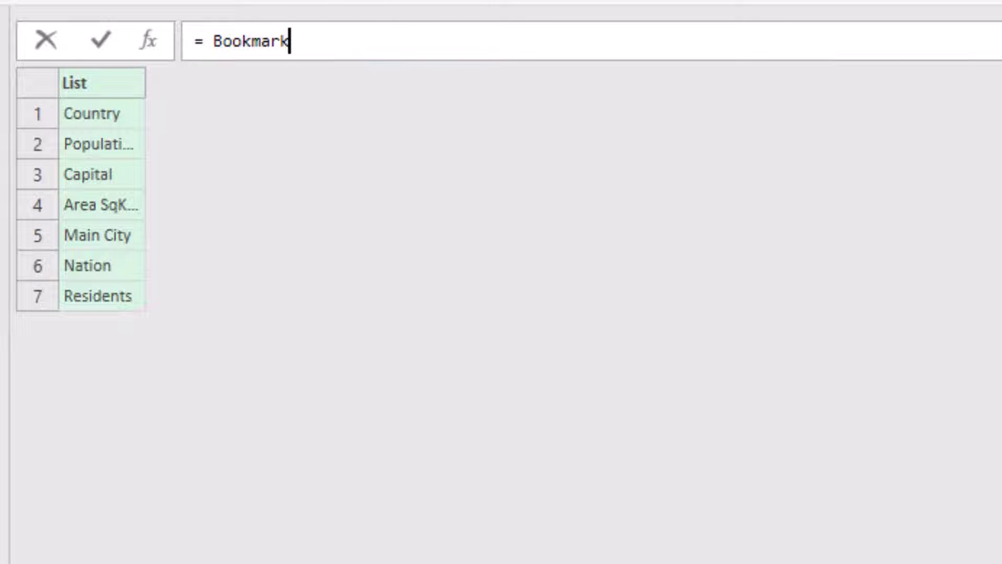
key(Return)
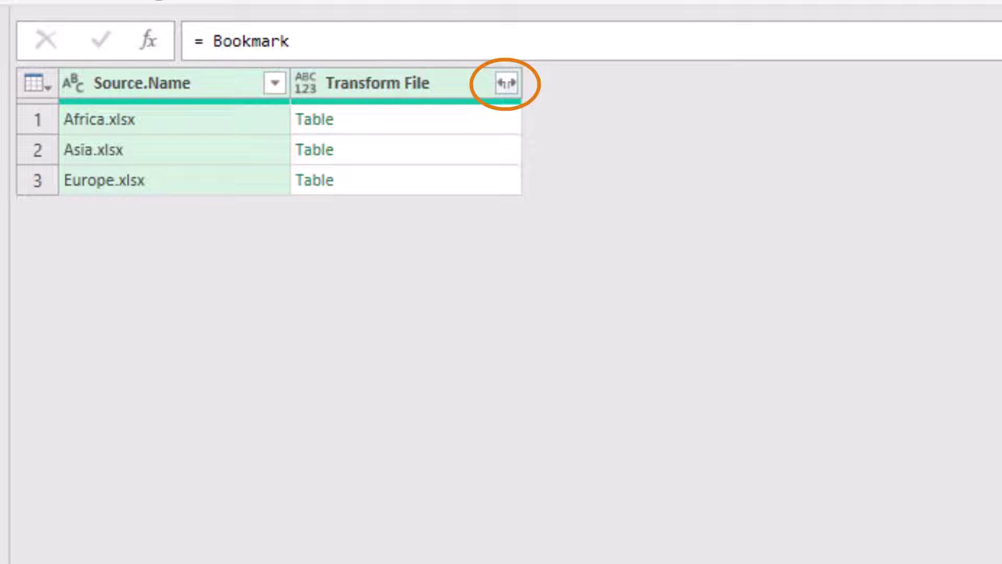
- Expand all listed columns of the Transform File column without using the original column name as prefix
click(507, 83)
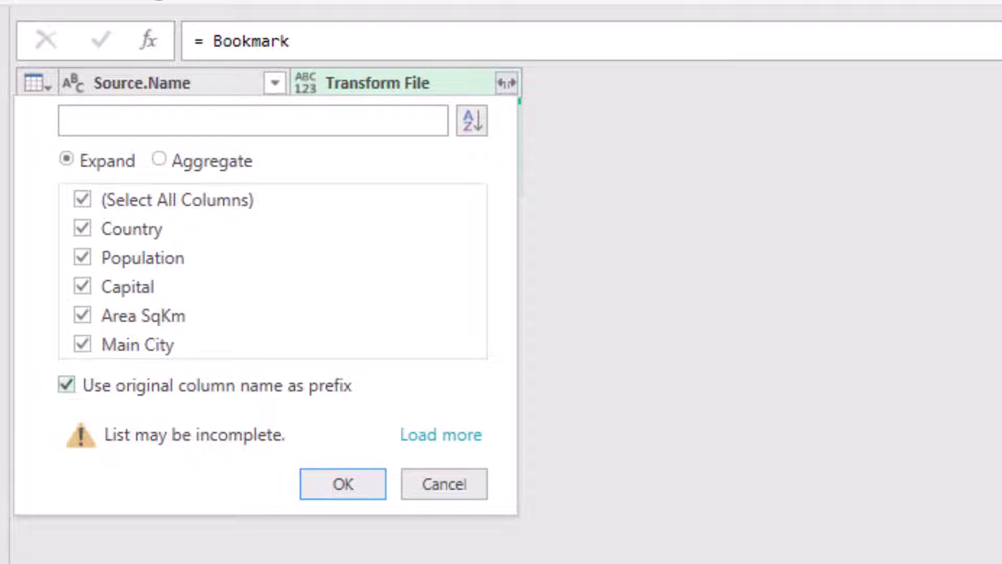
click(67, 385)
click(343, 484)
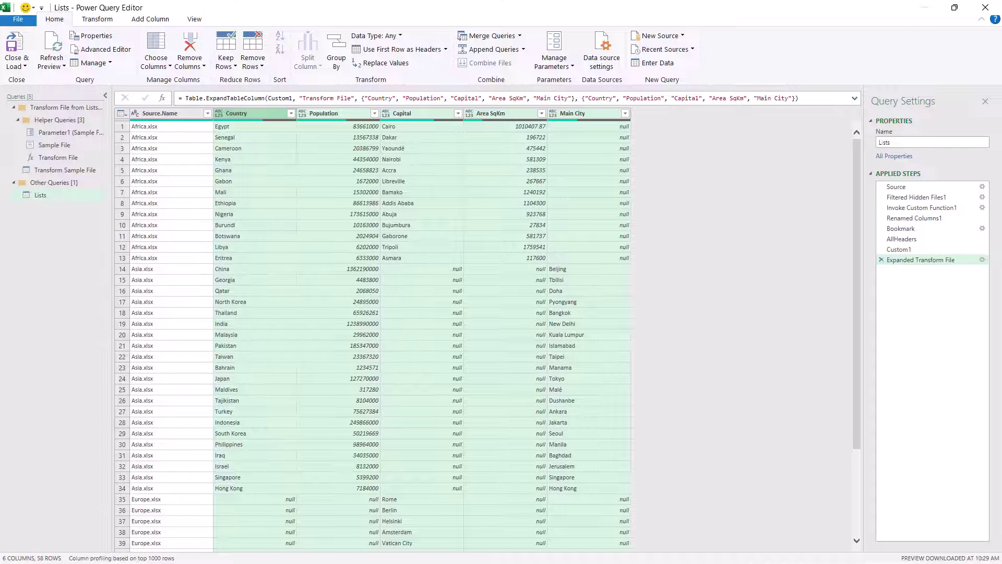
- Replace both hard-coded column name lists in the Table.ExpandTableColumn formula with AllHeaders
key(ctrl+shift+plus)
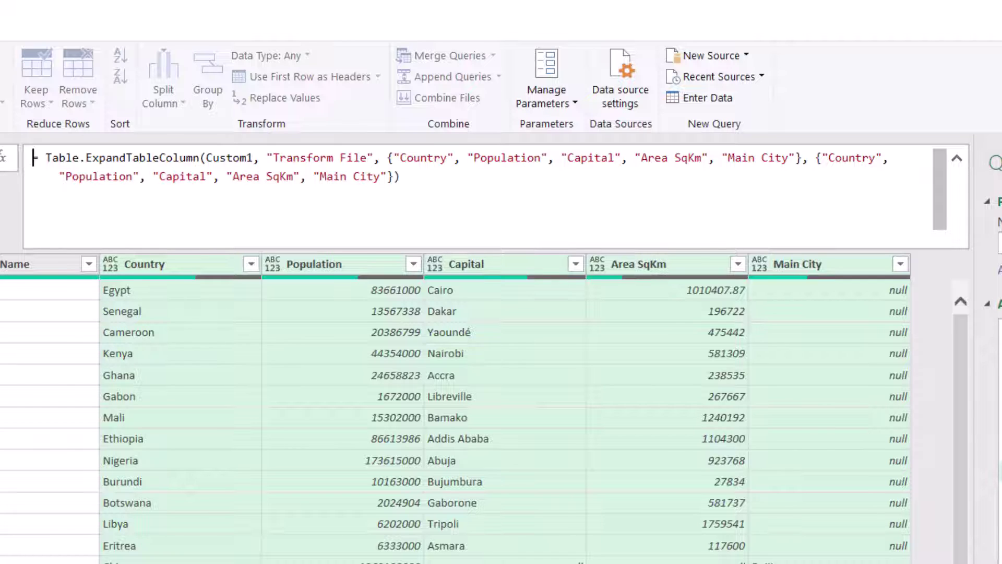
drag(380, 158, 393, 176)
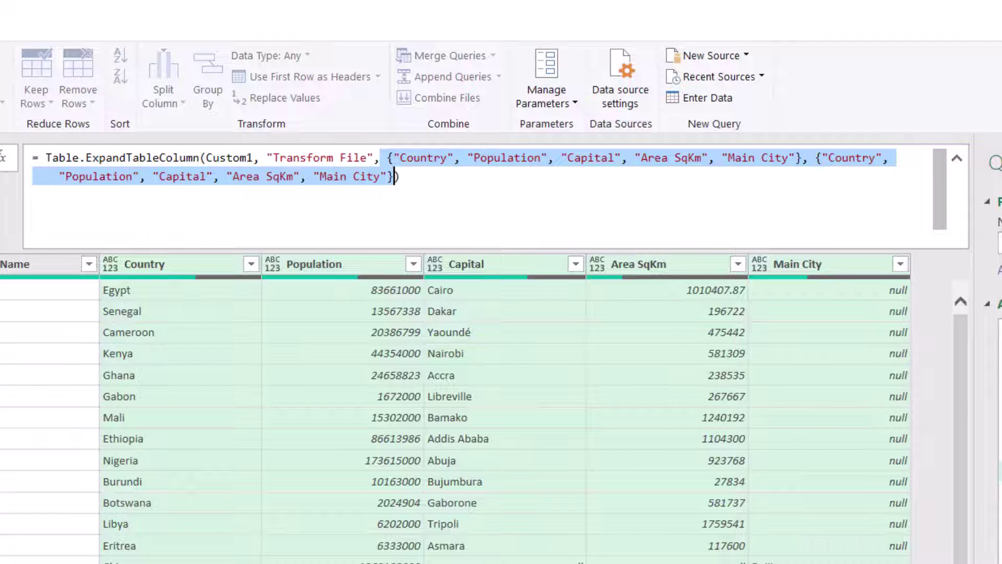
text(A)
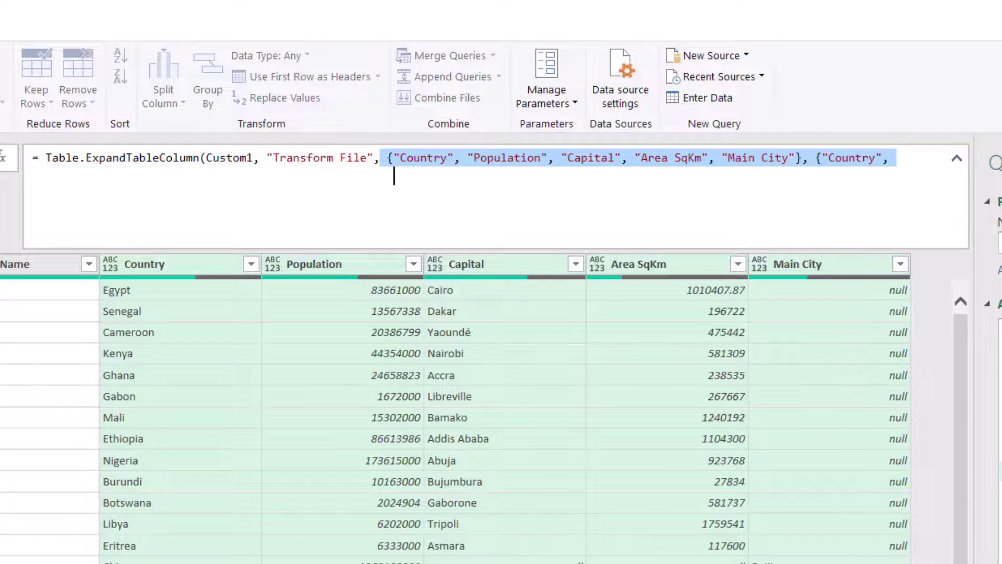
text(ll)
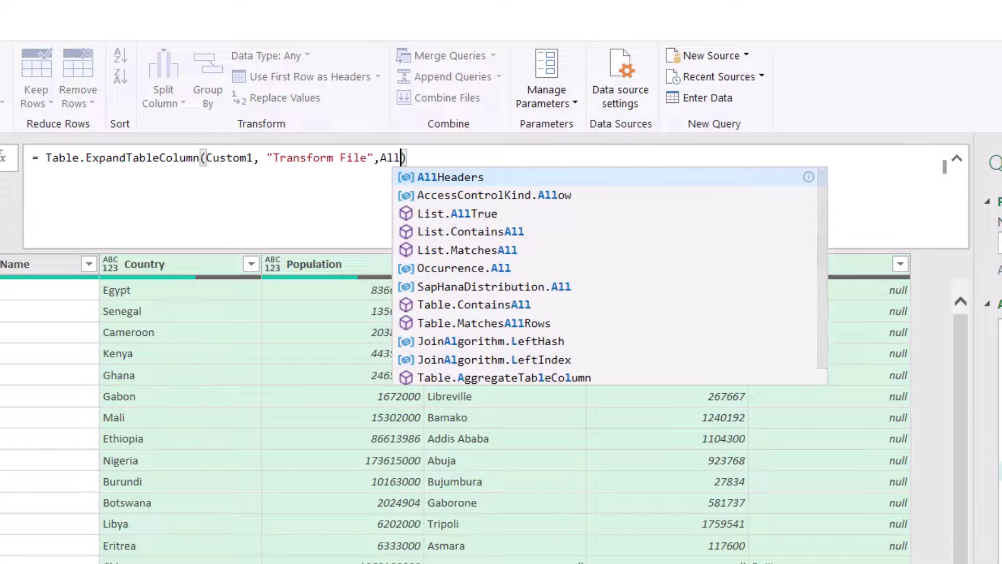
key(Tab)
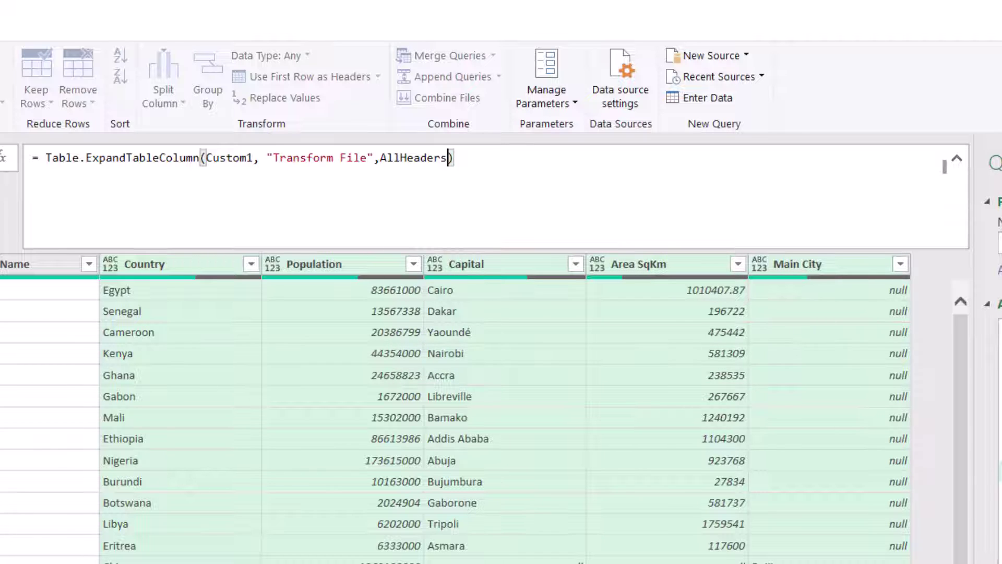
key(Return)
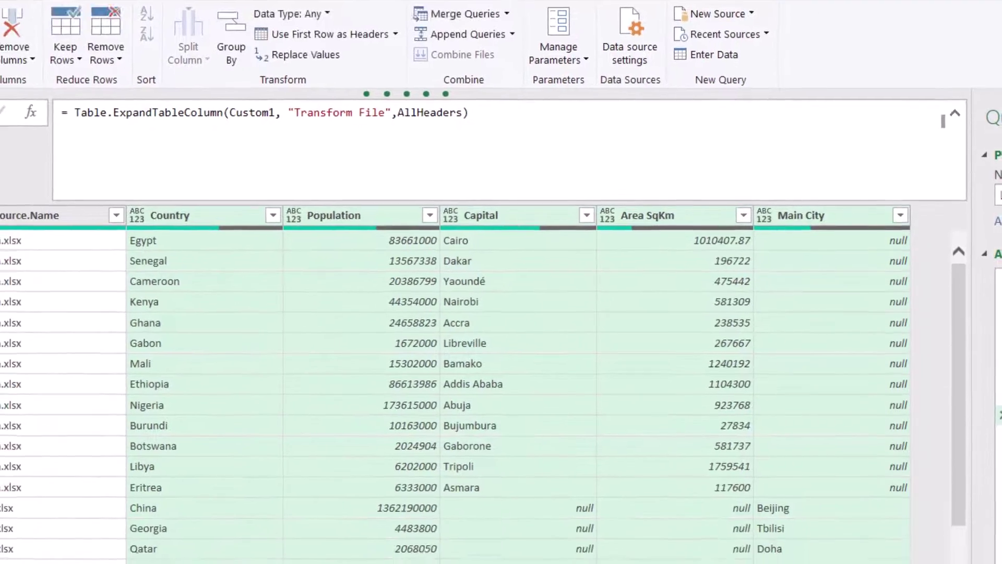